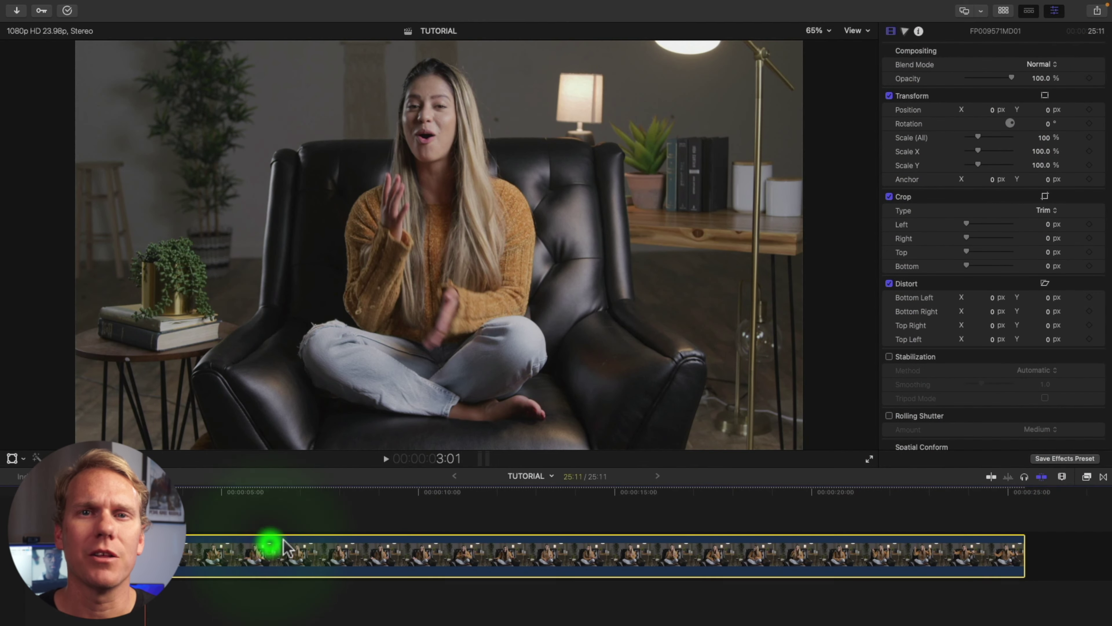
Step: Open the Effects browser from the toolbar to list the installed video effects
{"action": "left_click", "coordinate": [1086, 477]}
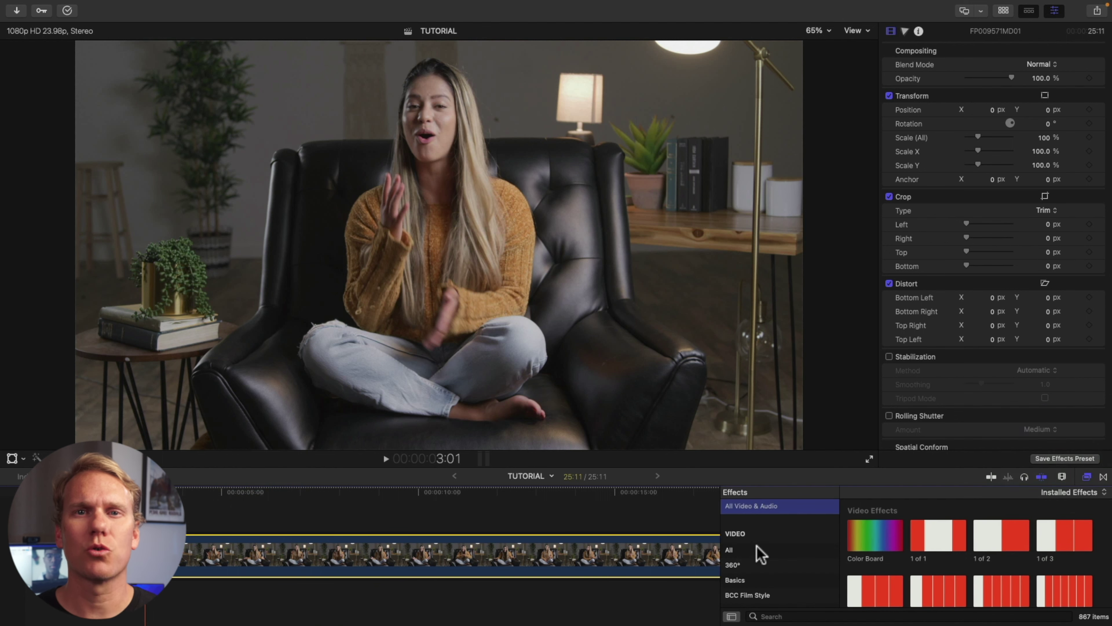
Step: Apply a Shape Mask to the interview clip instead of a trial Vignette Mask, raising feather to 306.2
{"action": "scroll", "coordinate": [769, 566], "scroll_direction": "down", "scroll_amount": 5}
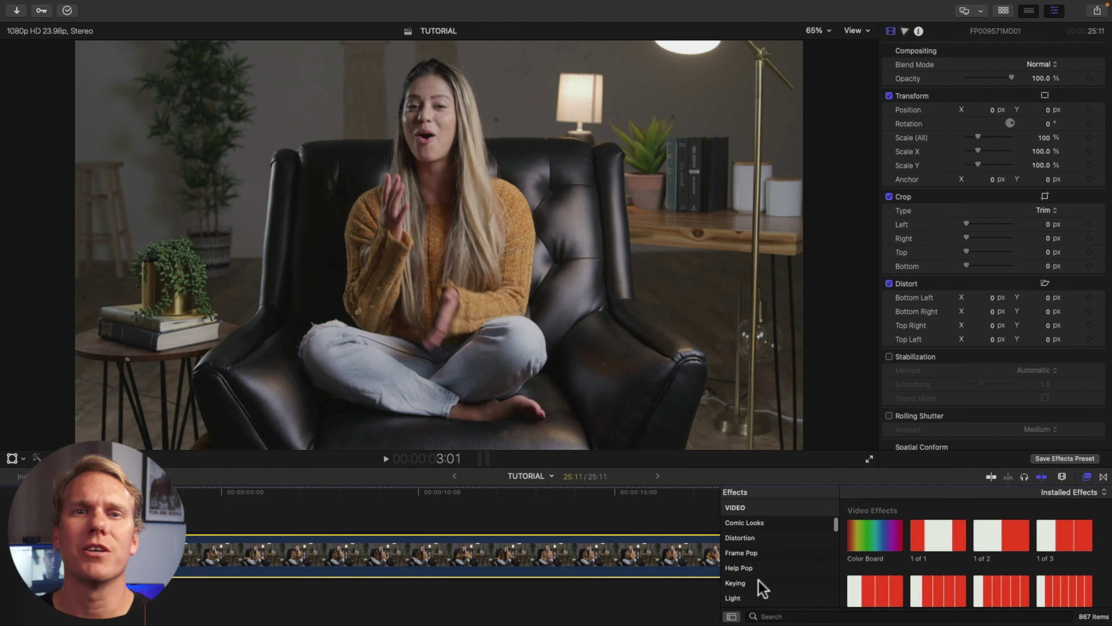
{"action": "left_click", "coordinate": [749, 601]}
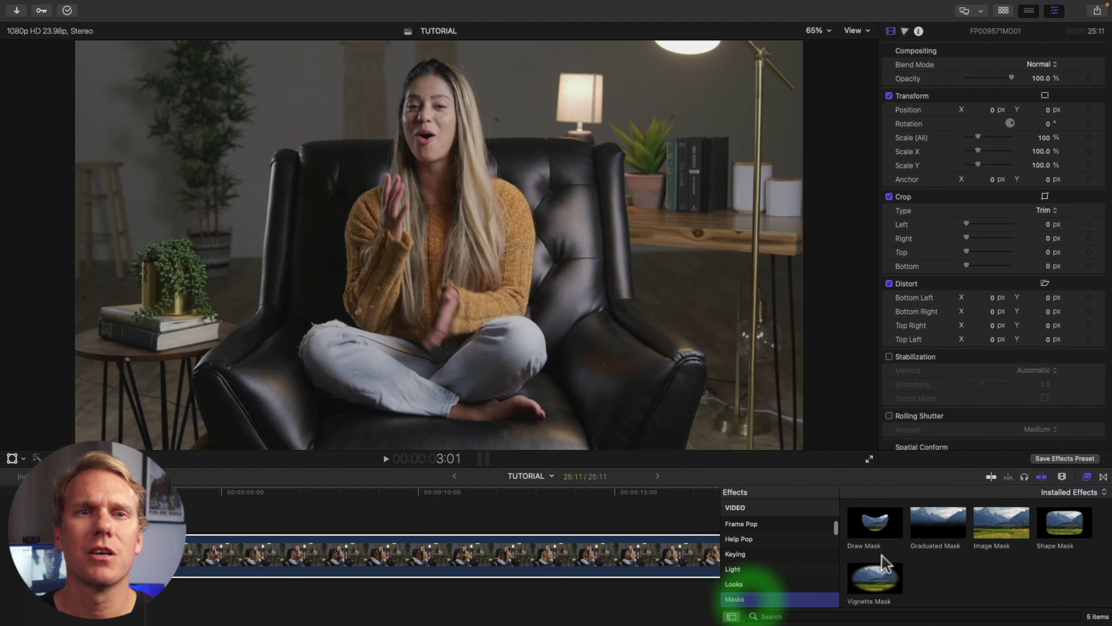
{"action": "double_click", "coordinate": [872, 587]}
{"action": "key", "text": "super+z"}
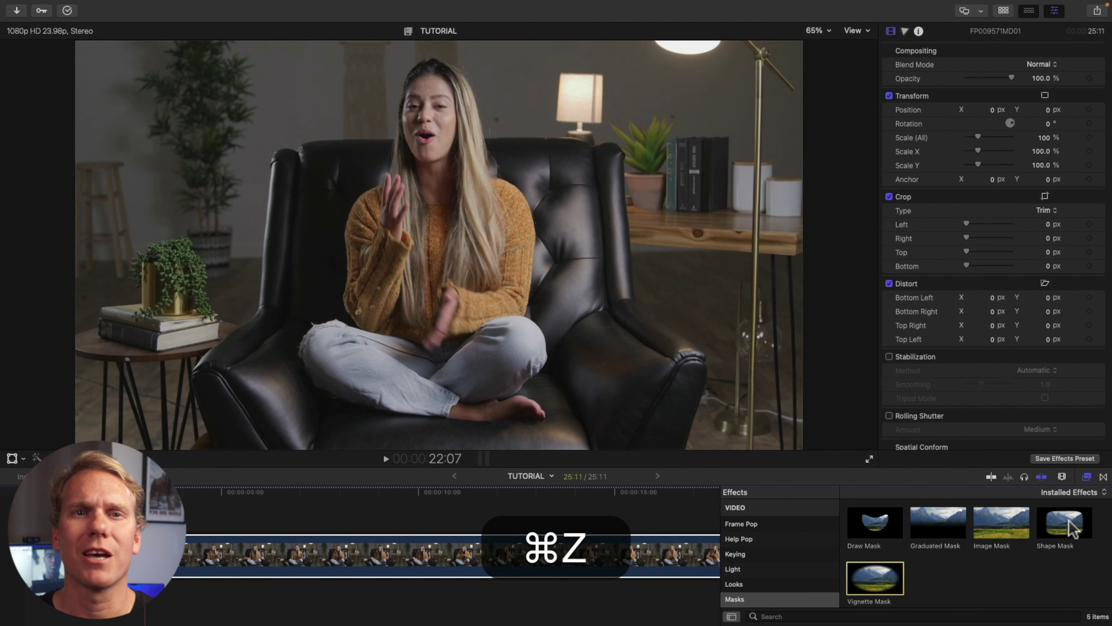
{"action": "left_click_drag", "start_coordinate": [896, 554], "coordinate": [489, 559]}
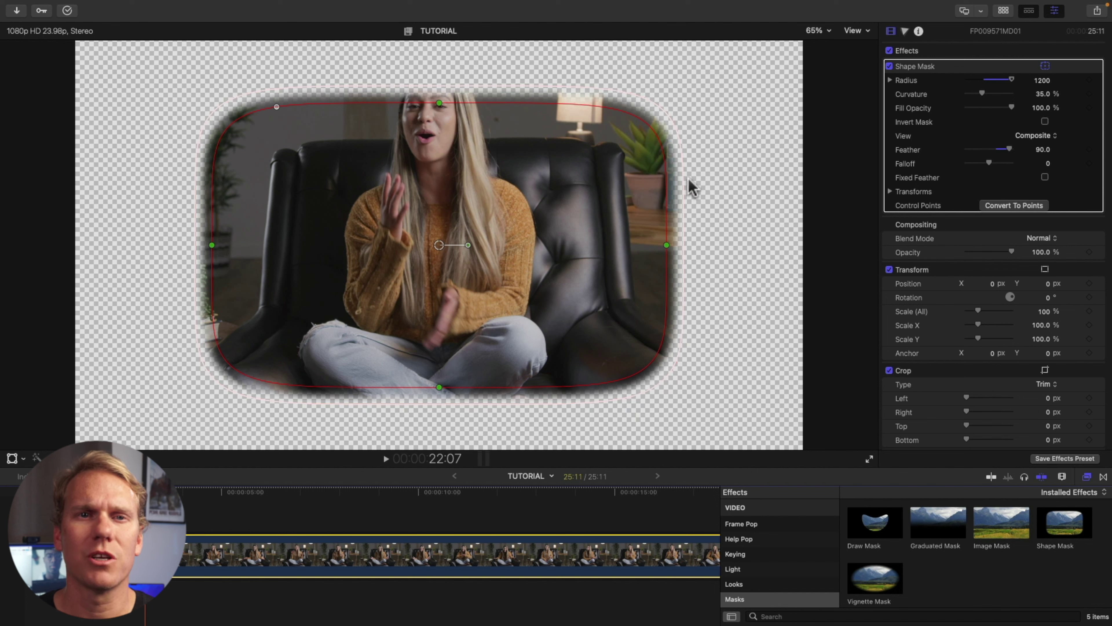
{"action": "left_click_drag", "start_coordinate": [683, 179], "coordinate": [578, 199]}
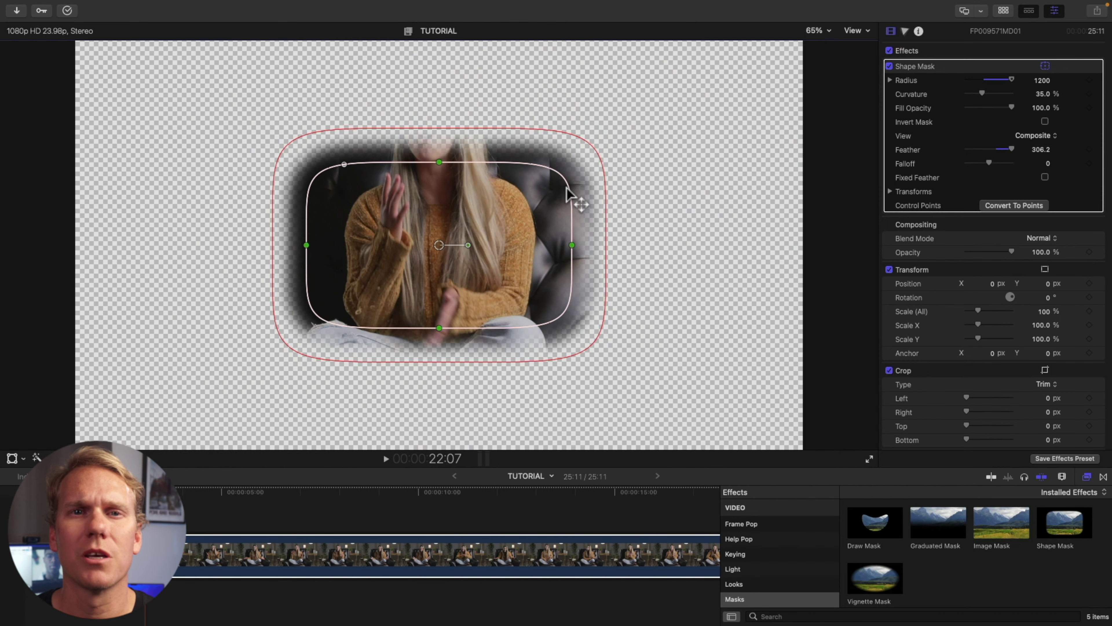
Step: Reshape the Shape Mask into a rounded oval over her face and upper body, radius 1201
{"action": "left_click_drag", "start_coordinate": [436, 161], "coordinate": [436, 125]}
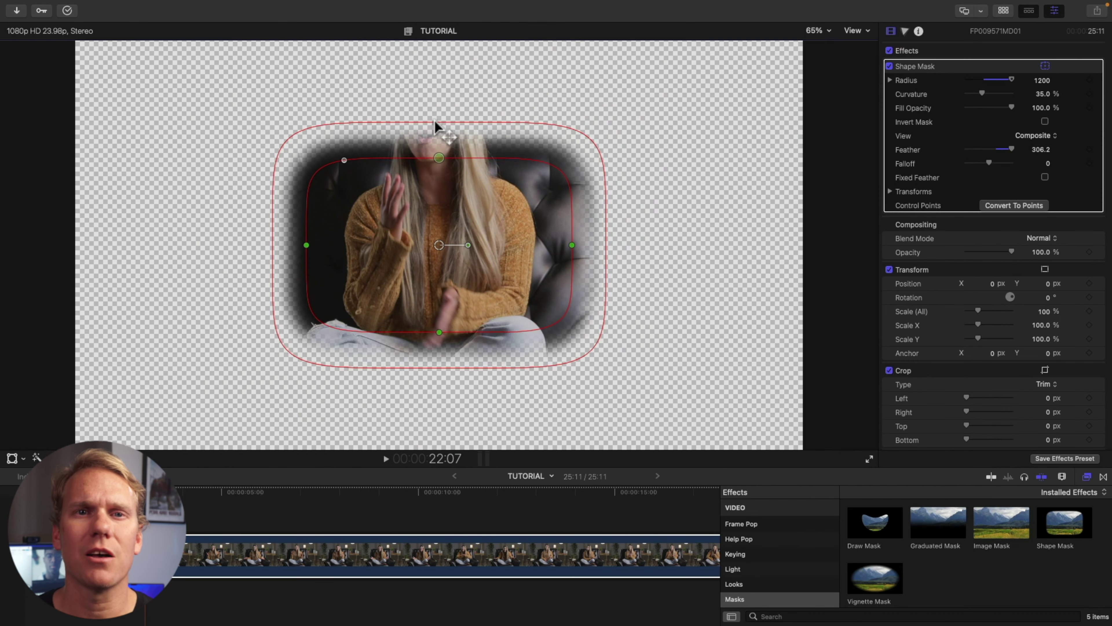
{"action": "left_click_drag", "start_coordinate": [307, 244], "coordinate": [345, 245]}
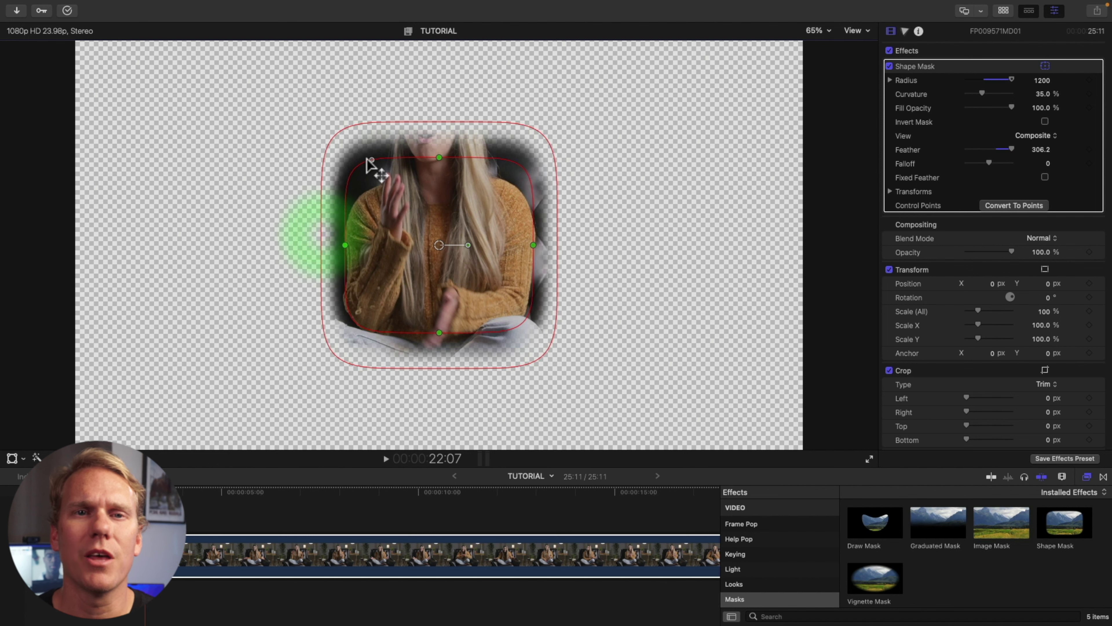
{"action": "left_click_drag", "start_coordinate": [371, 160], "coordinate": [396, 155]}
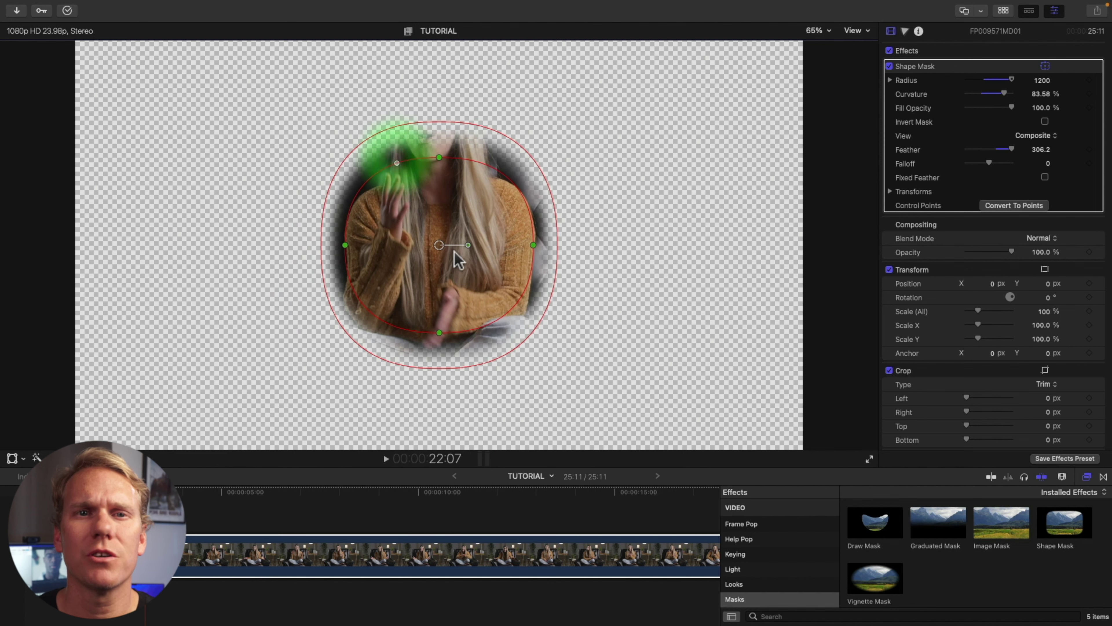
{"action": "left_click_drag", "start_coordinate": [440, 245], "coordinate": [461, 164]}
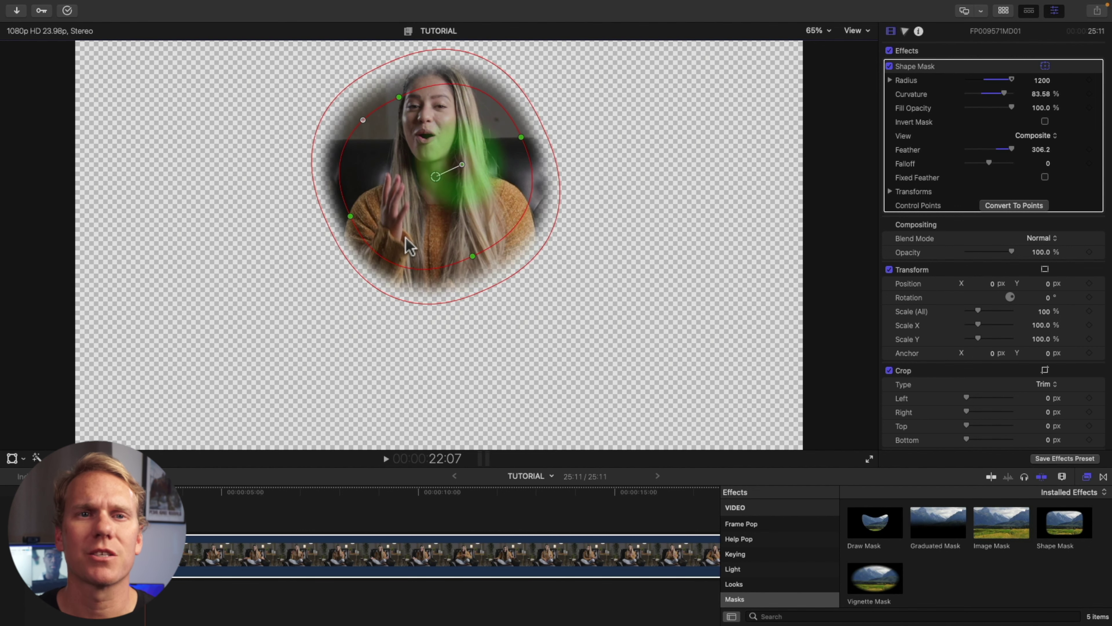
{"action": "left_click_drag", "start_coordinate": [410, 269], "coordinate": [407, 284]}
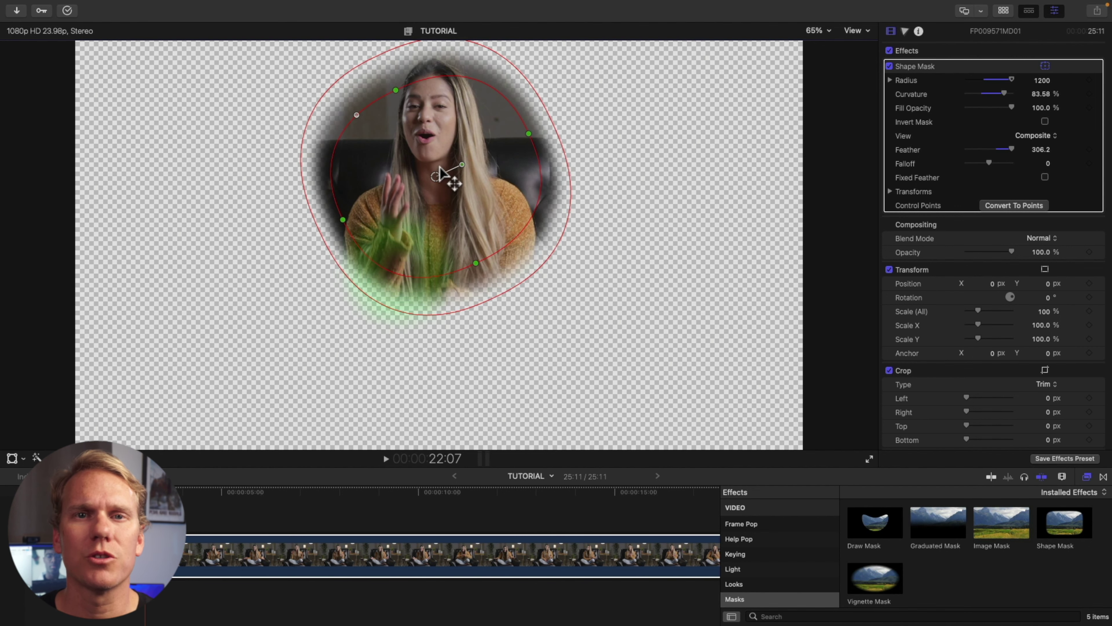
{"action": "left_click_drag", "start_coordinate": [440, 173], "coordinate": [434, 184]}
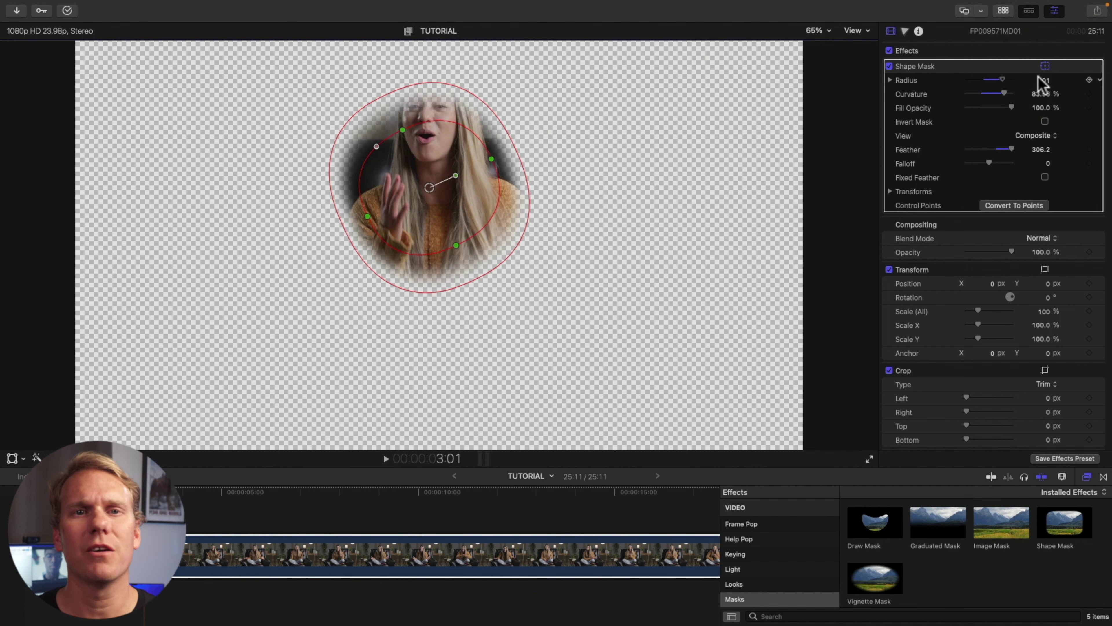
{"action": "left_click_drag", "start_coordinate": [1042, 81], "coordinate": [1040, 107]}
Step: Test Invert Mask, restore Fill Opacity to 100, and preview Original versus Composite view
{"action": "left_click", "coordinate": [1045, 122]}
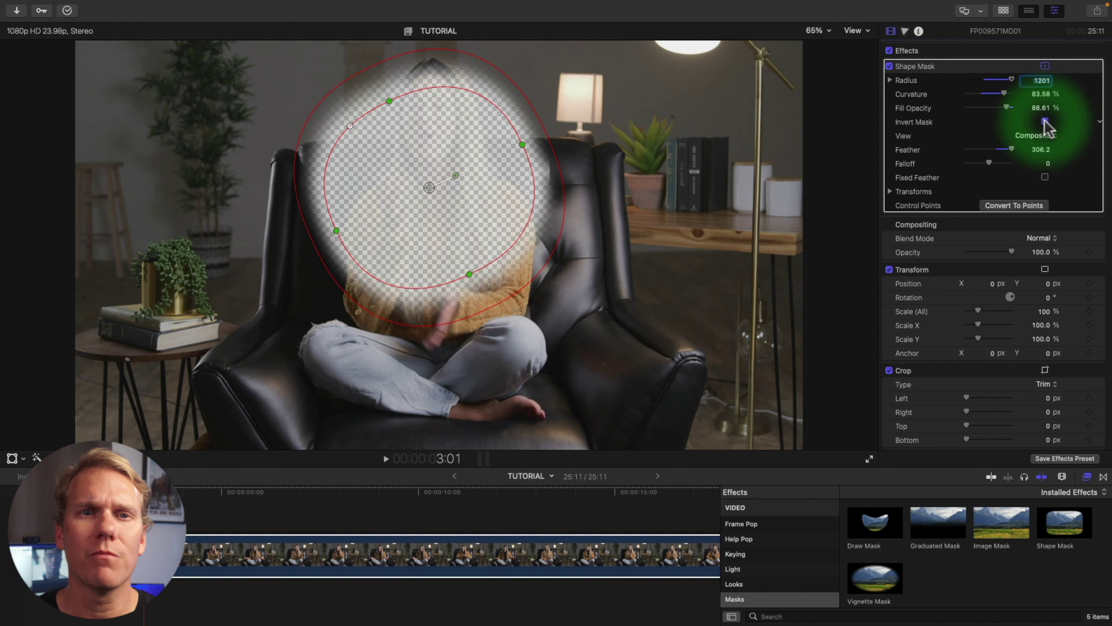
{"action": "left_click", "coordinate": [1045, 121]}
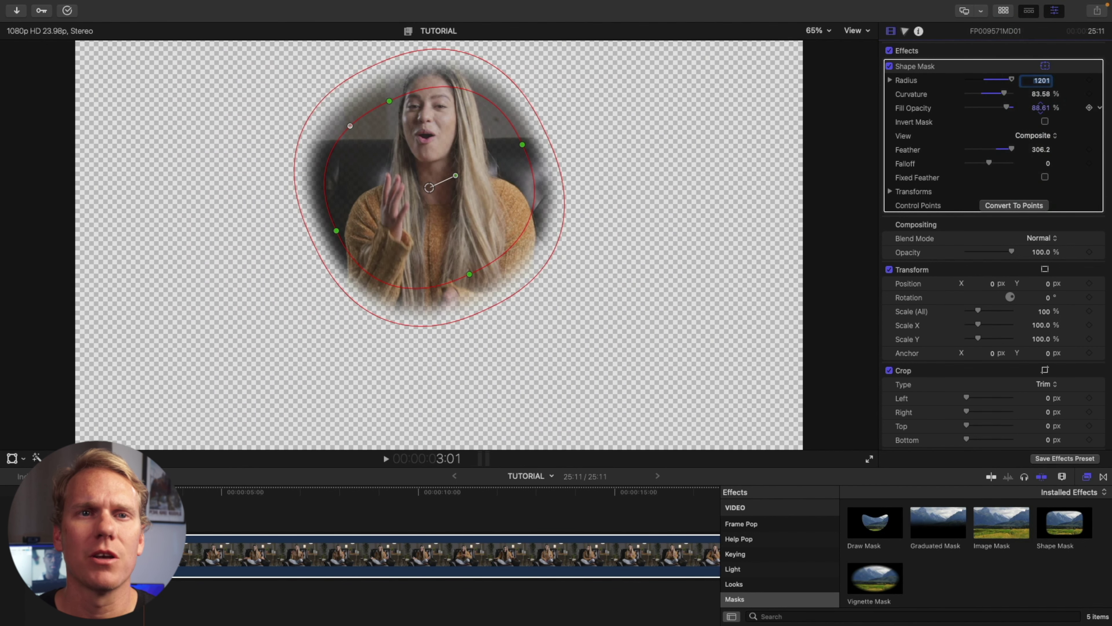
{"action": "left_click_drag", "start_coordinate": [1040, 108], "coordinate": [1041, 98]}
{"action": "left_click_drag", "start_coordinate": [1045, 139], "coordinate": [1043, 129]}
{"action": "left_click", "coordinate": [1046, 150]}
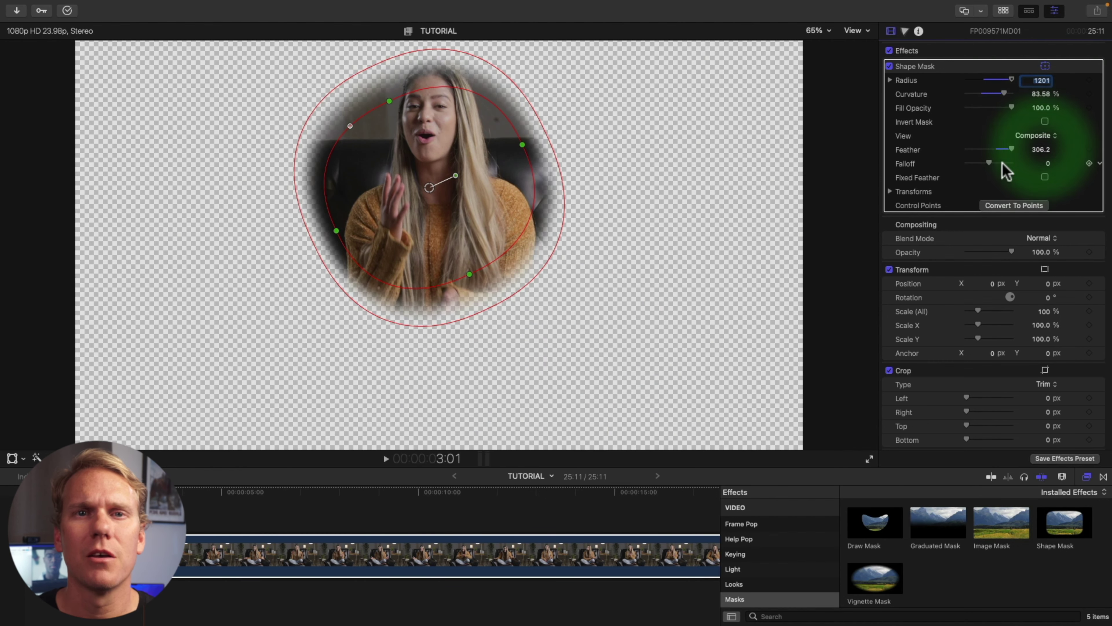
Step: Set the mask Falloff to -100, nudge it, and convert the Shape Mask to control points
{"action": "left_click_drag", "start_coordinate": [1000, 166], "coordinate": [961, 163]}
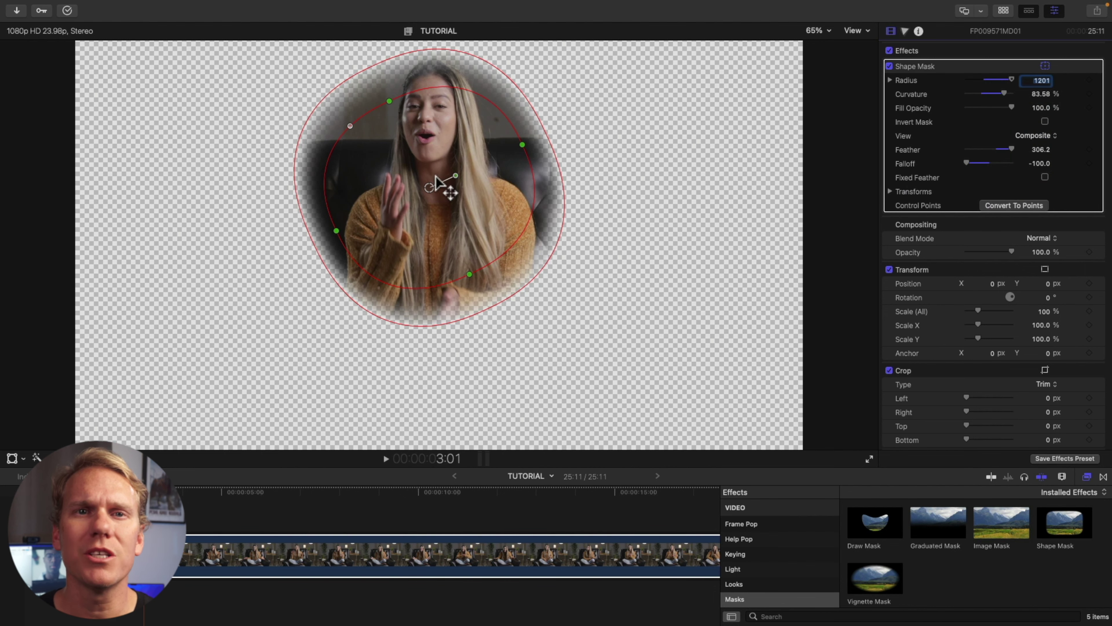
{"action": "left_click_drag", "start_coordinate": [436, 176], "coordinate": [431, 169]}
{"action": "left_click", "coordinate": [994, 206]}
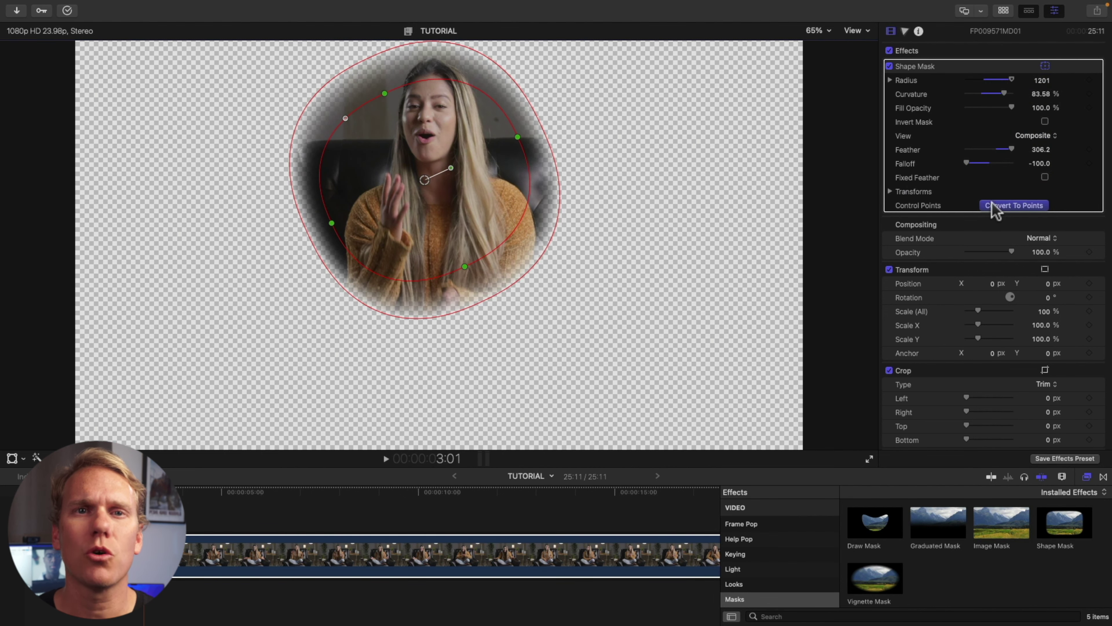
{"action": "left_click", "coordinate": [647, 349]}
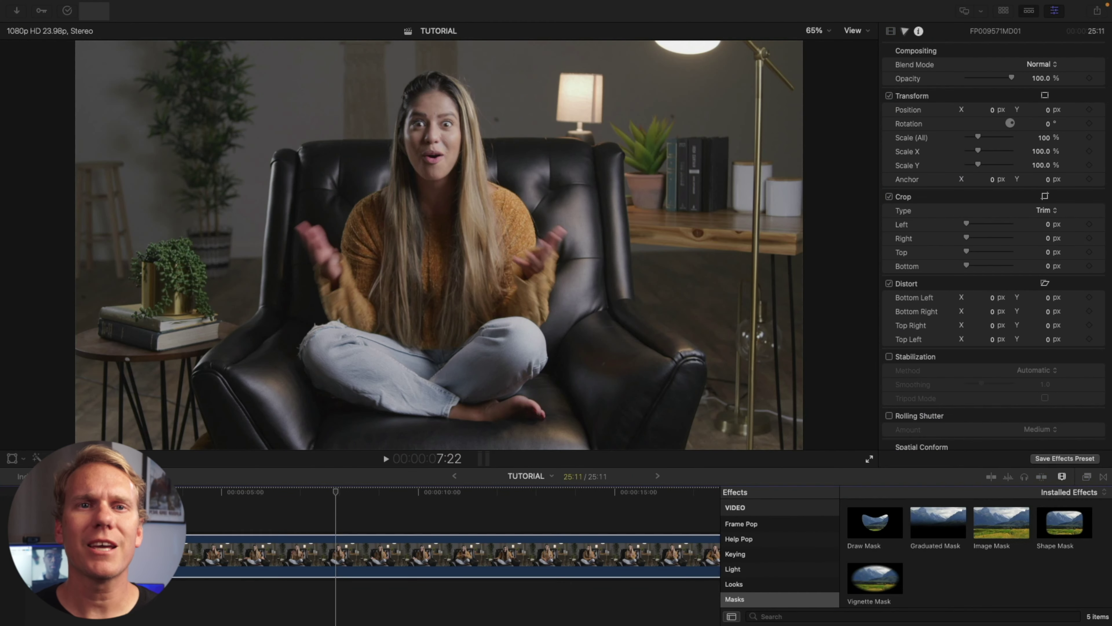
Step: Apply a Vignette Mask to the interview clip, enlarging its ellipses and centring it on her face
{"action": "left_click", "coordinate": [456, 557]}
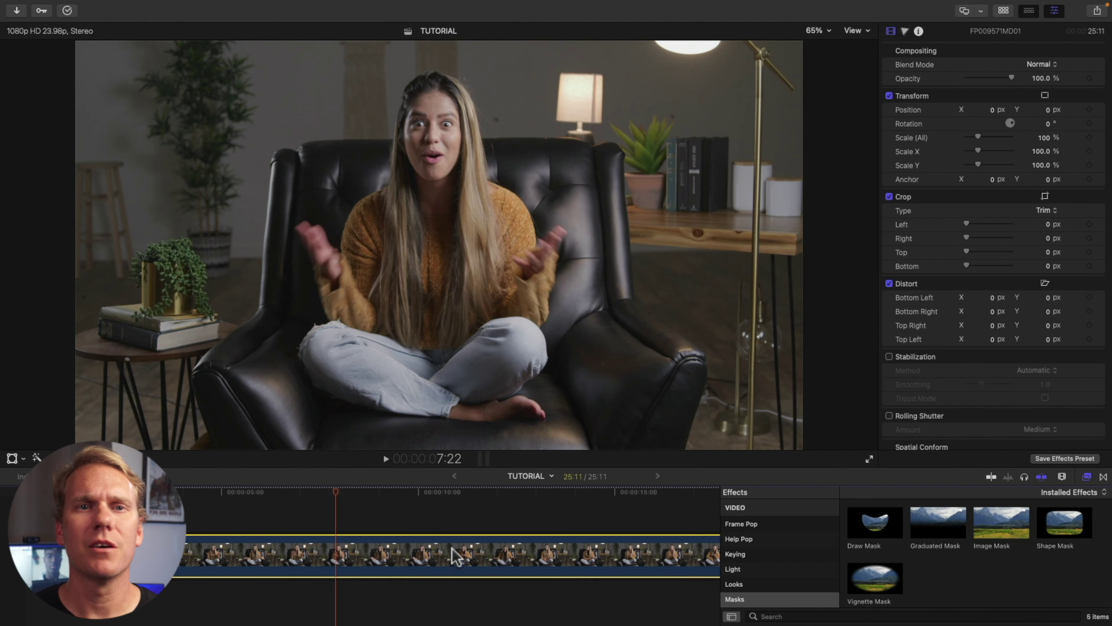
{"action": "left_click_drag", "start_coordinate": [875, 578], "coordinate": [454, 558]}
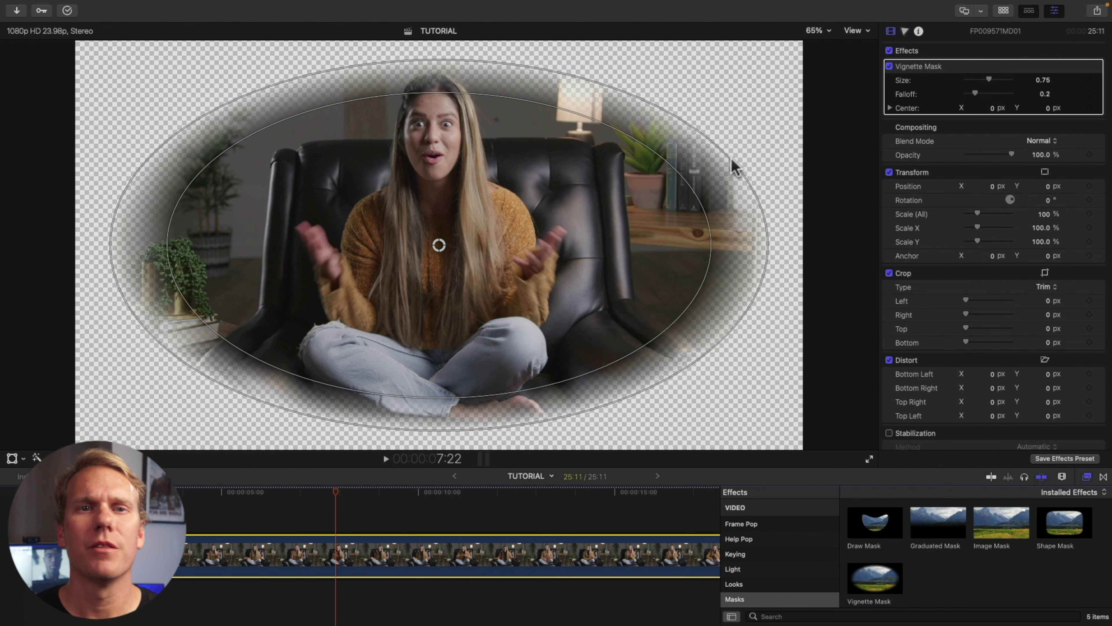
{"action": "left_click_drag", "start_coordinate": [736, 166], "coordinate": [740, 138]}
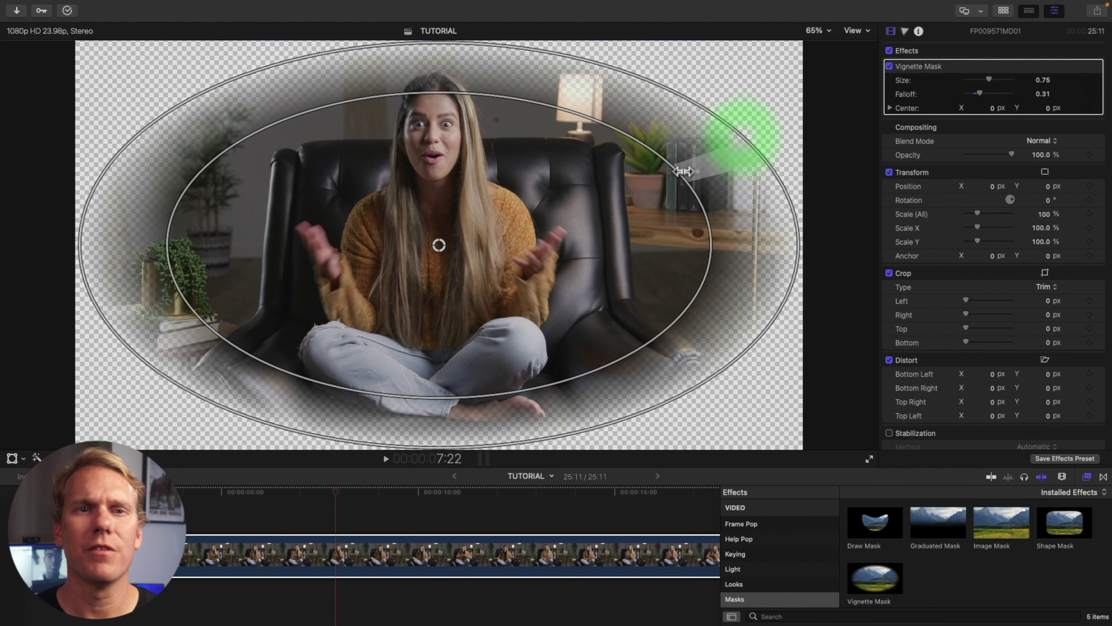
{"action": "left_click_drag", "start_coordinate": [683, 171], "coordinate": [596, 193]}
{"action": "left_click_drag", "start_coordinate": [657, 83], "coordinate": [606, 144]}
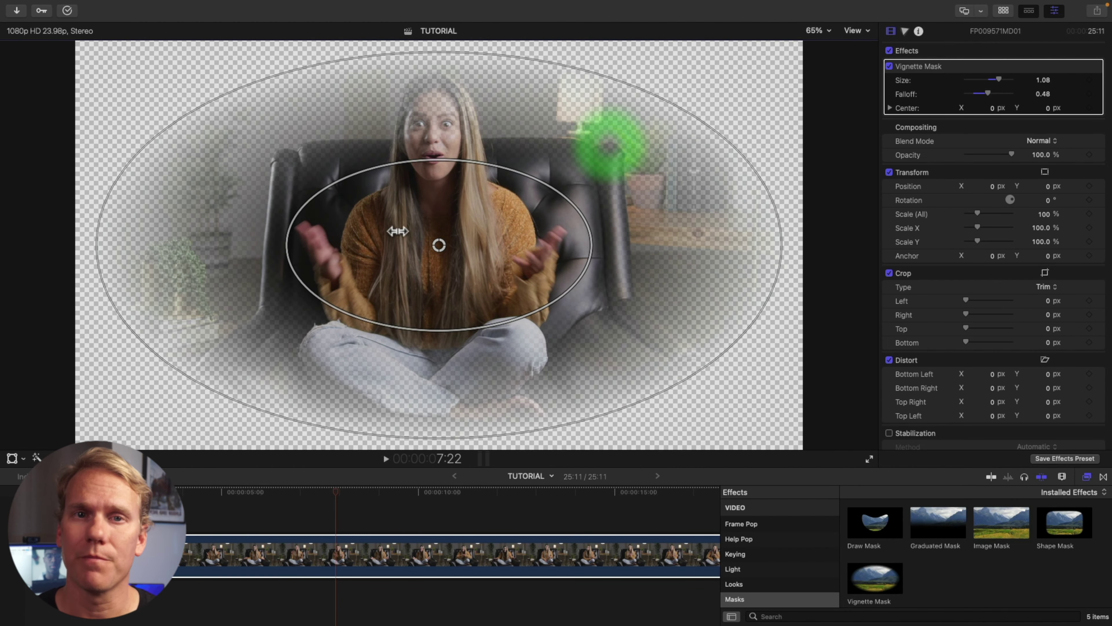
{"action": "left_click_drag", "start_coordinate": [439, 245], "coordinate": [428, 157]}
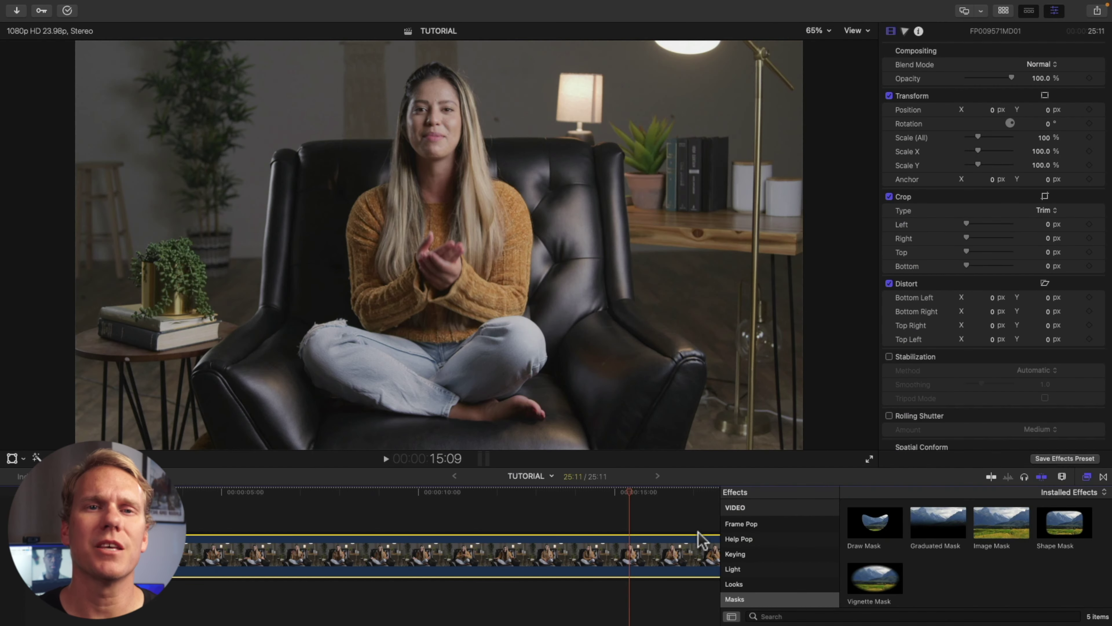
Step: Add an Image Mask to the clip and list the Elements generators under Titles and Generators
{"action": "left_click_drag", "start_coordinate": [999, 528], "coordinate": [382, 559]}
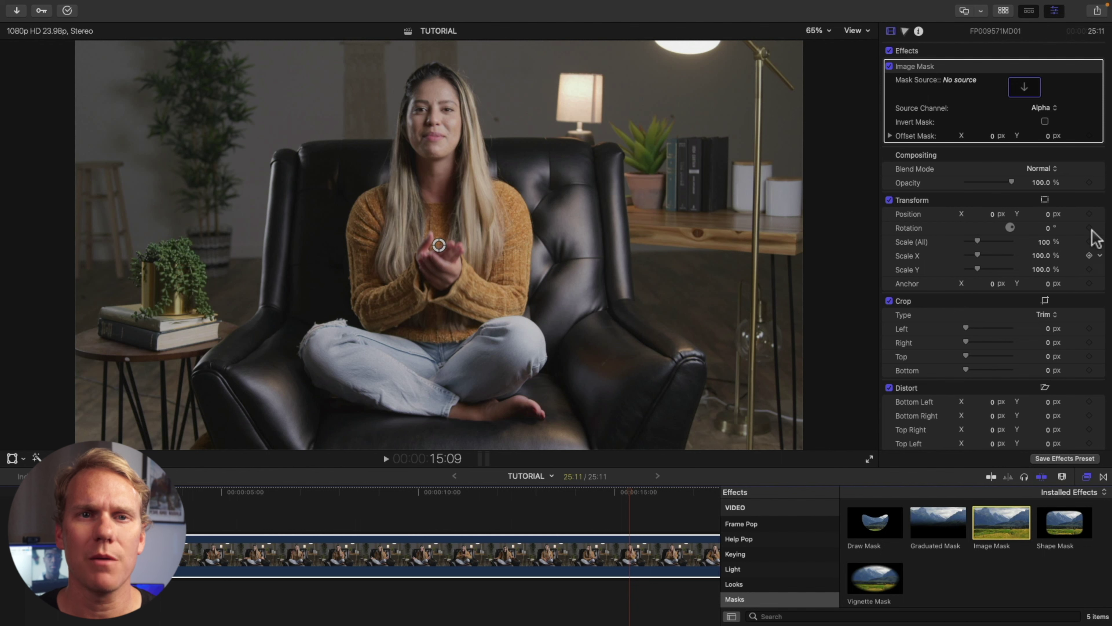
{"action": "left_click", "coordinate": [1003, 11]}
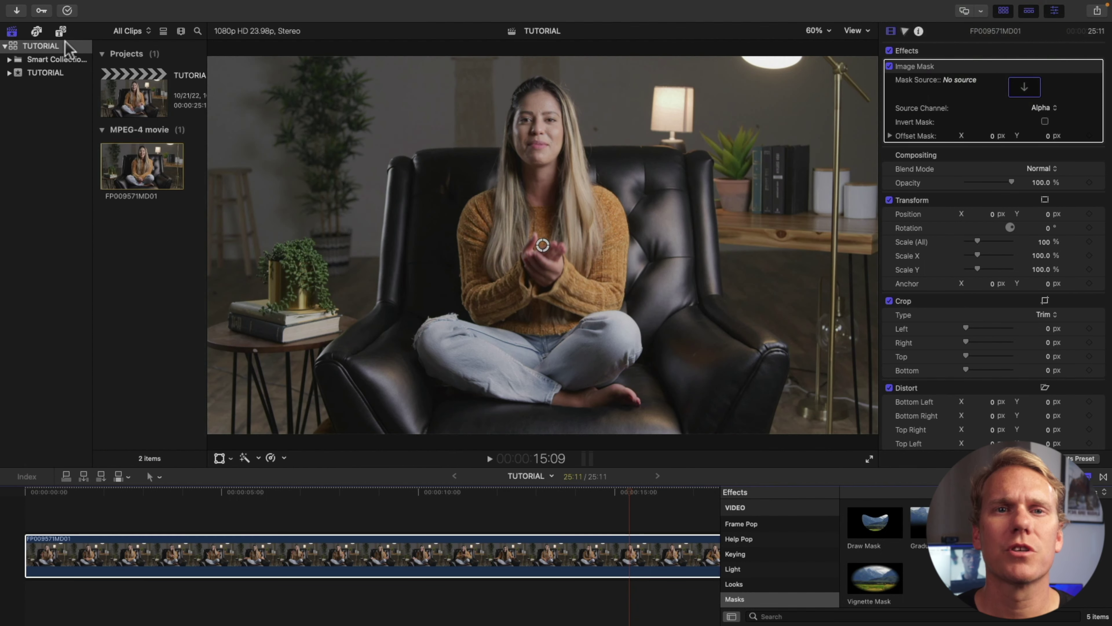
{"action": "left_click", "coordinate": [61, 31]}
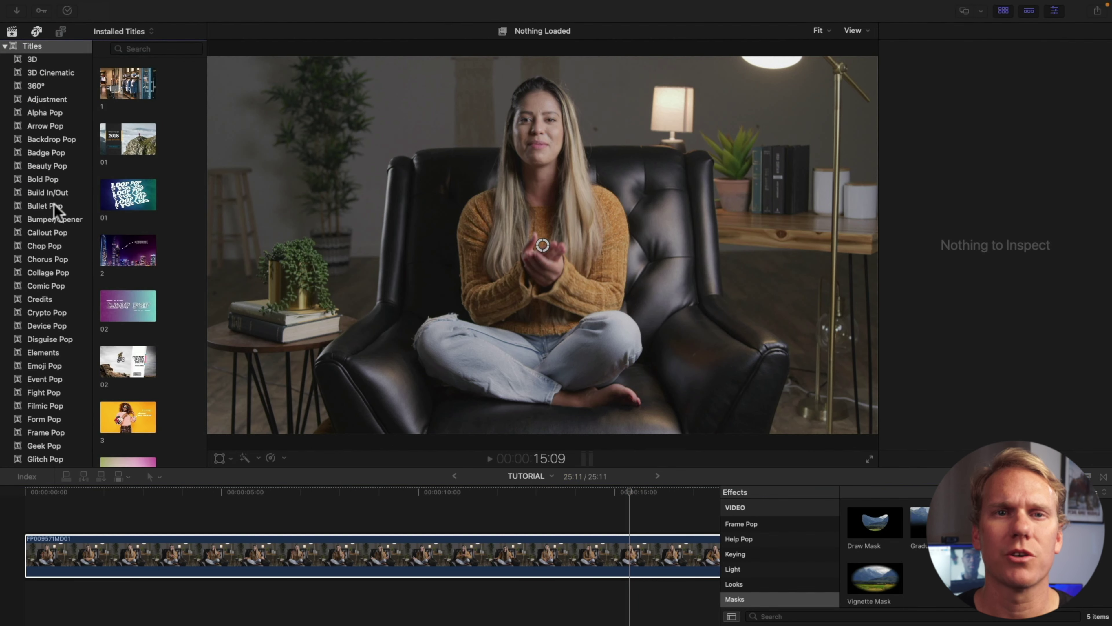
{"action": "scroll", "coordinate": [62, 227], "scroll_direction": "down", "scroll_amount": 10}
{"action": "left_click", "coordinate": [46, 419]}
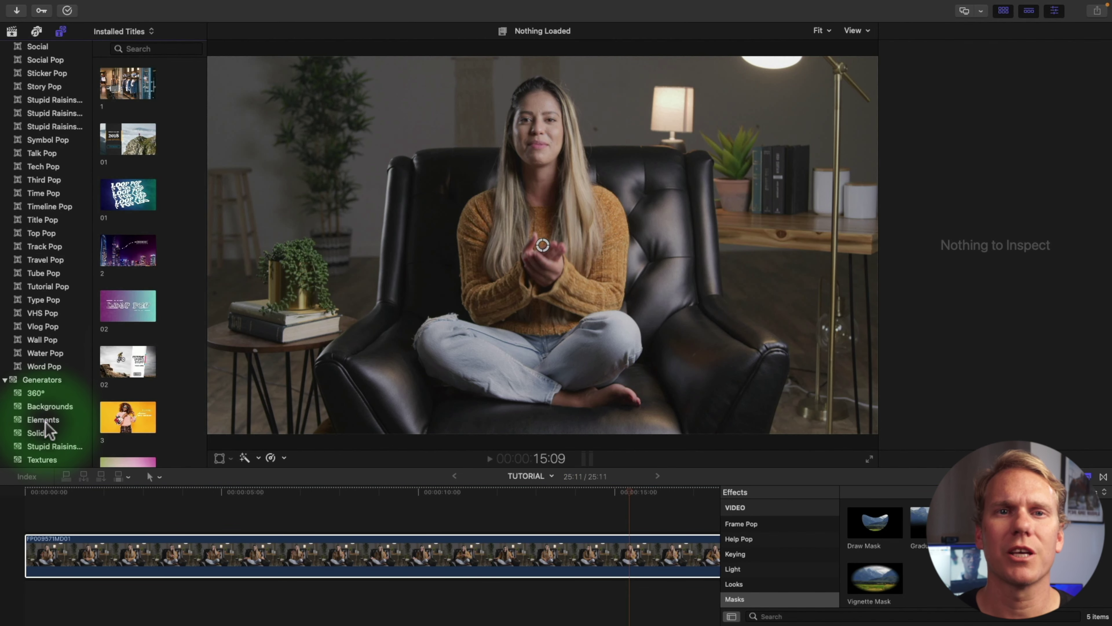
Step: Add a Shapes generator above the interview clip and preview it at 7:20
{"action": "left_click_drag", "start_coordinate": [117, 194], "coordinate": [50, 504]}
{"action": "key", "text": "super+4"}
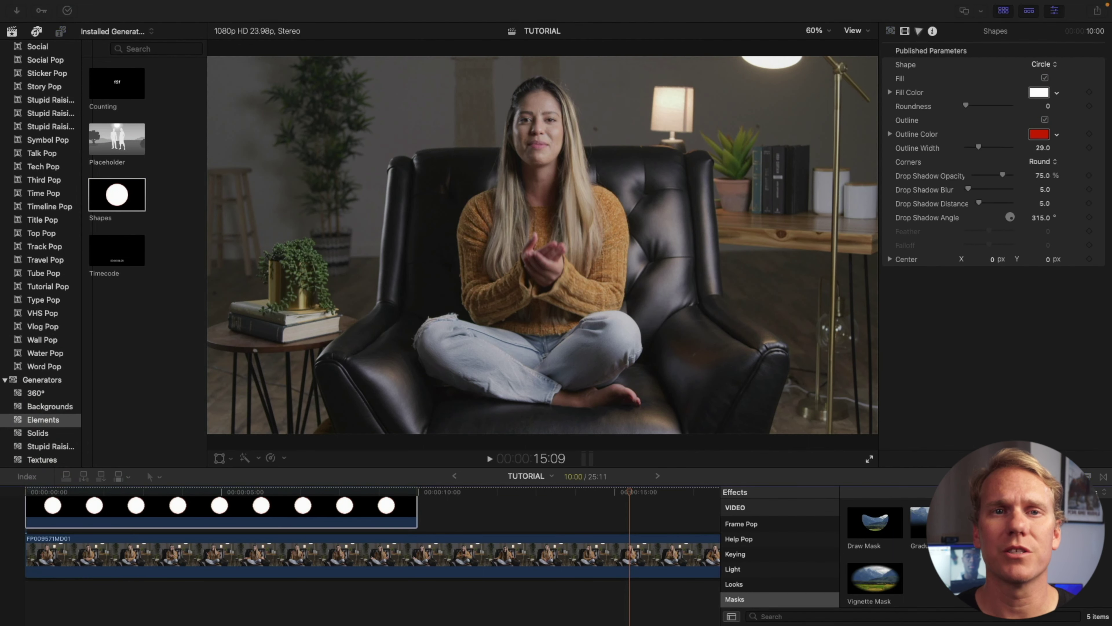
{"action": "left_click", "coordinate": [364, 539]}
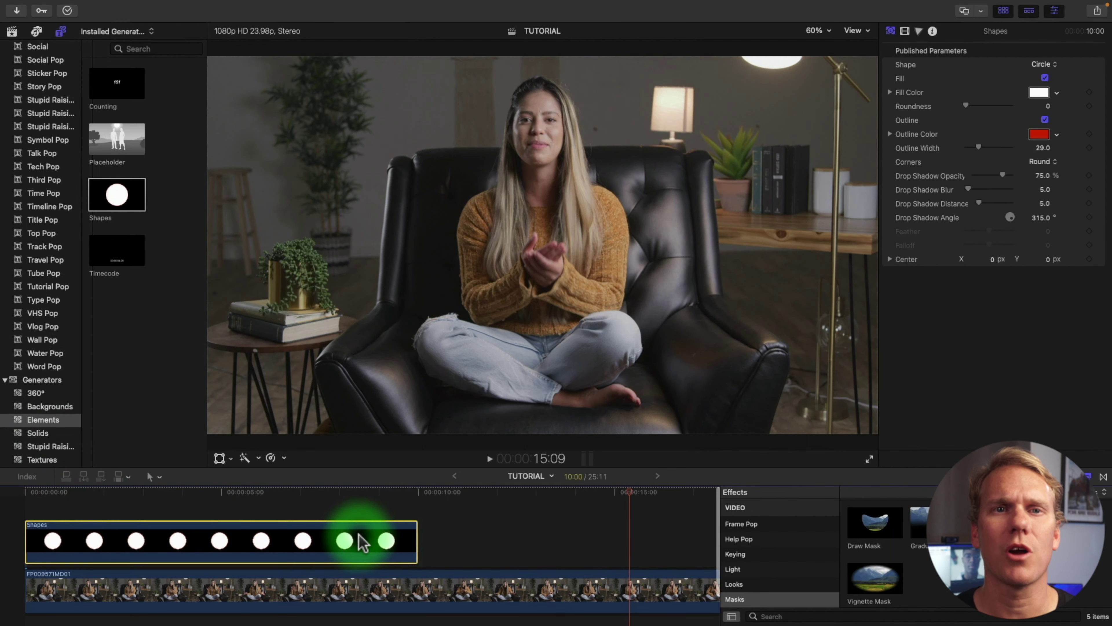
{"action": "left_click", "coordinate": [335, 493]}
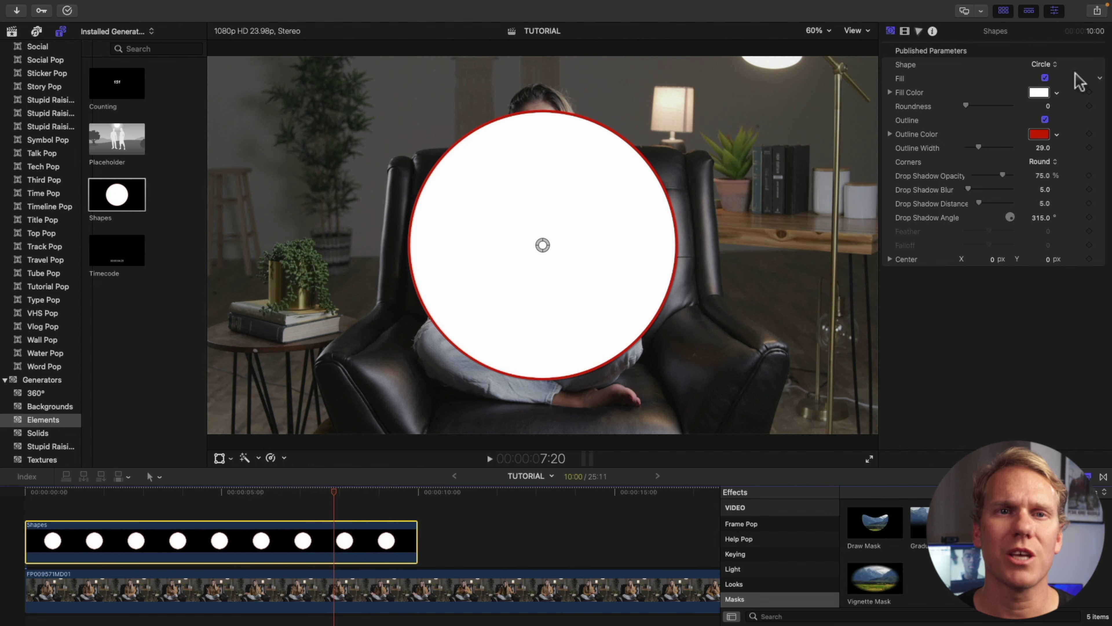
Step: Change the shape to Hexagon and set Drop Shadow Opacity to 0
{"action": "left_click", "coordinate": [1055, 65]}
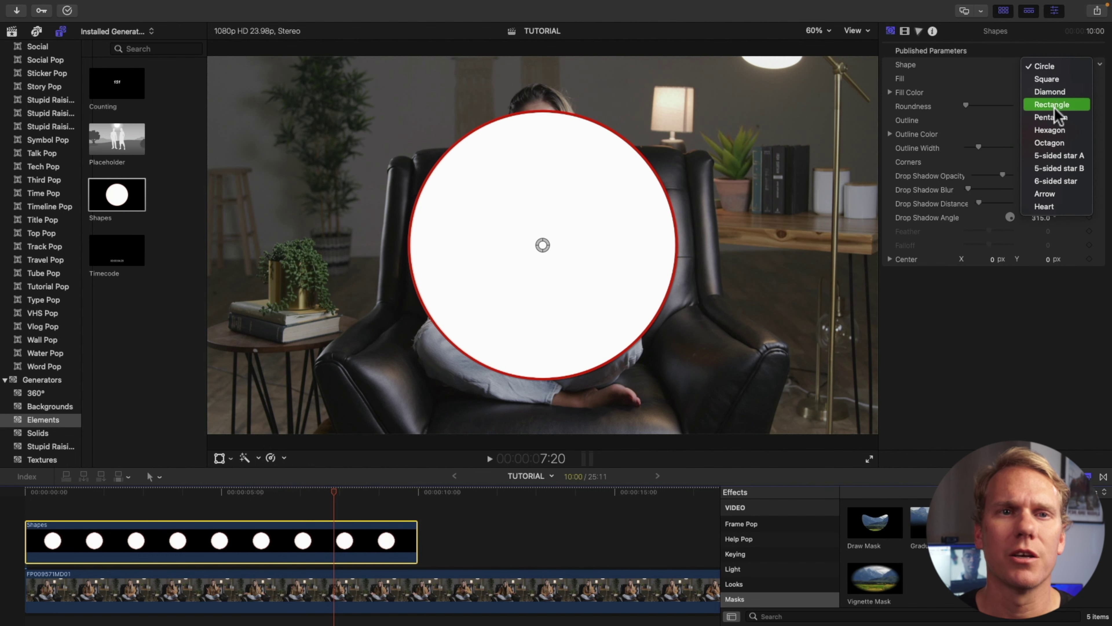
{"action": "left_click", "coordinate": [1051, 130]}
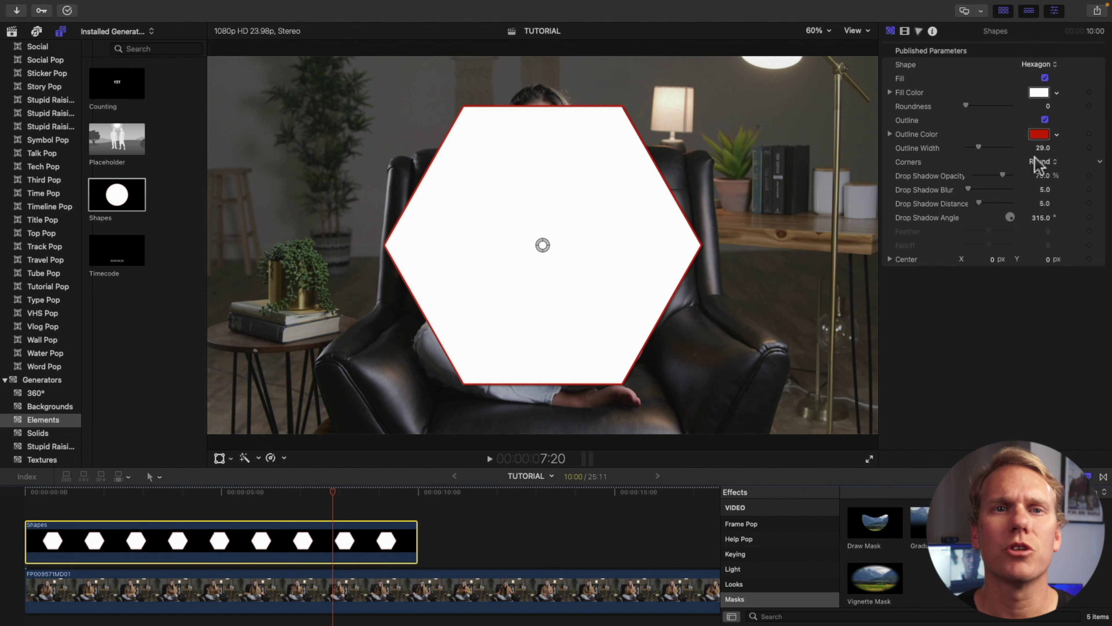
{"action": "left_click", "coordinate": [1042, 180]}
{"action": "type", "text": "0"}
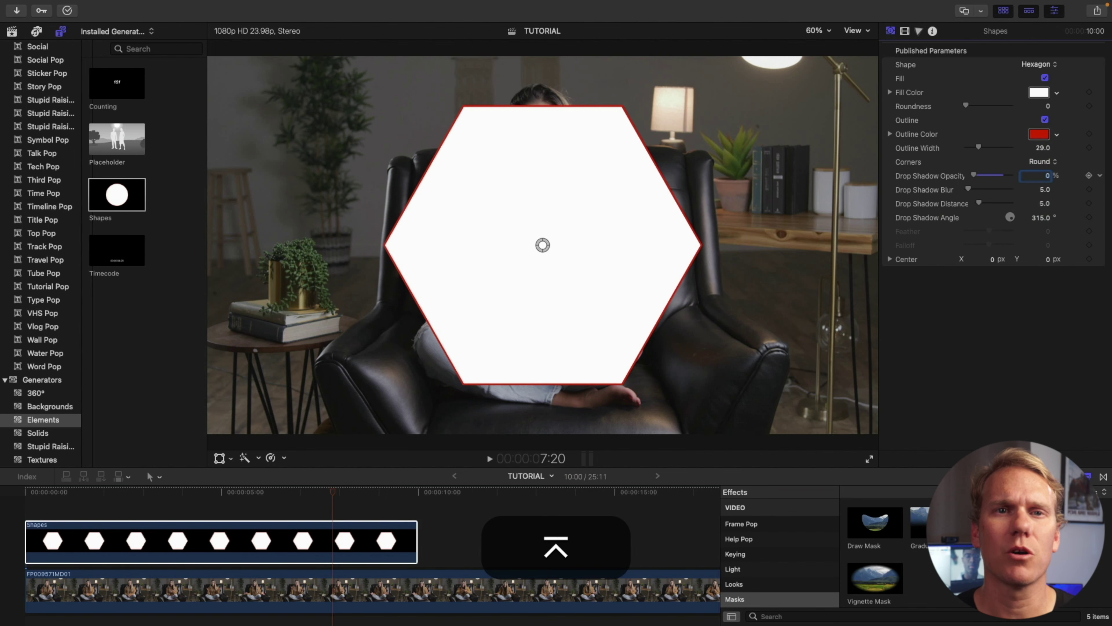
{"action": "left_click", "coordinate": [318, 535]}
Step: Apply an Image Mask to clip FP009571MD01 using the hexagon Shapes clip as mask source
{"action": "left_click", "coordinate": [325, 588]}
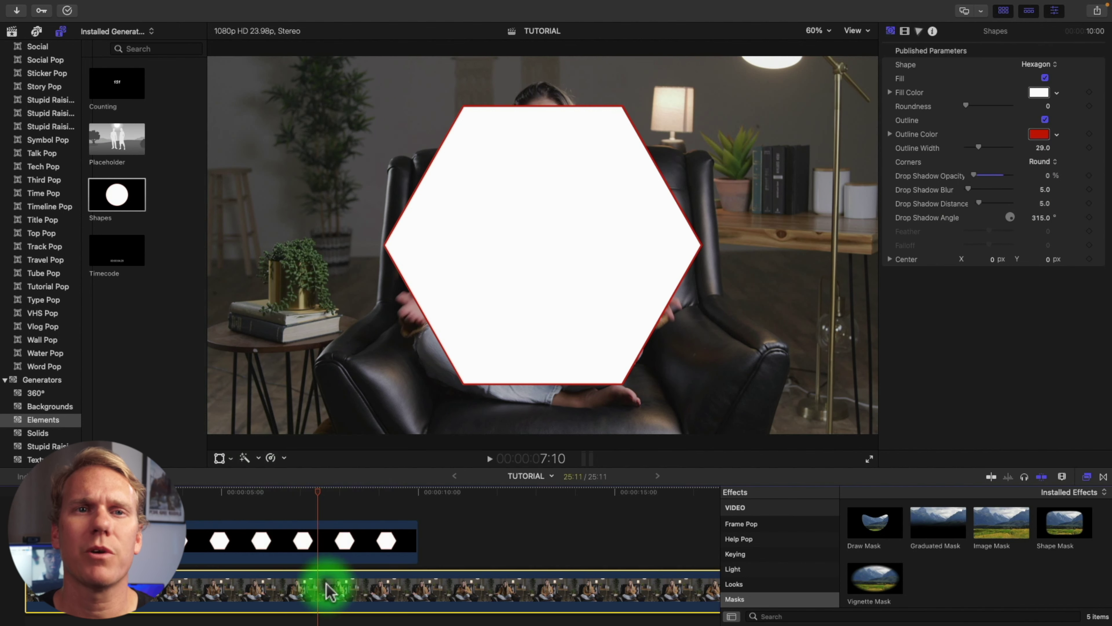
{"action": "left_click_drag", "start_coordinate": [990, 533], "coordinate": [279, 593]}
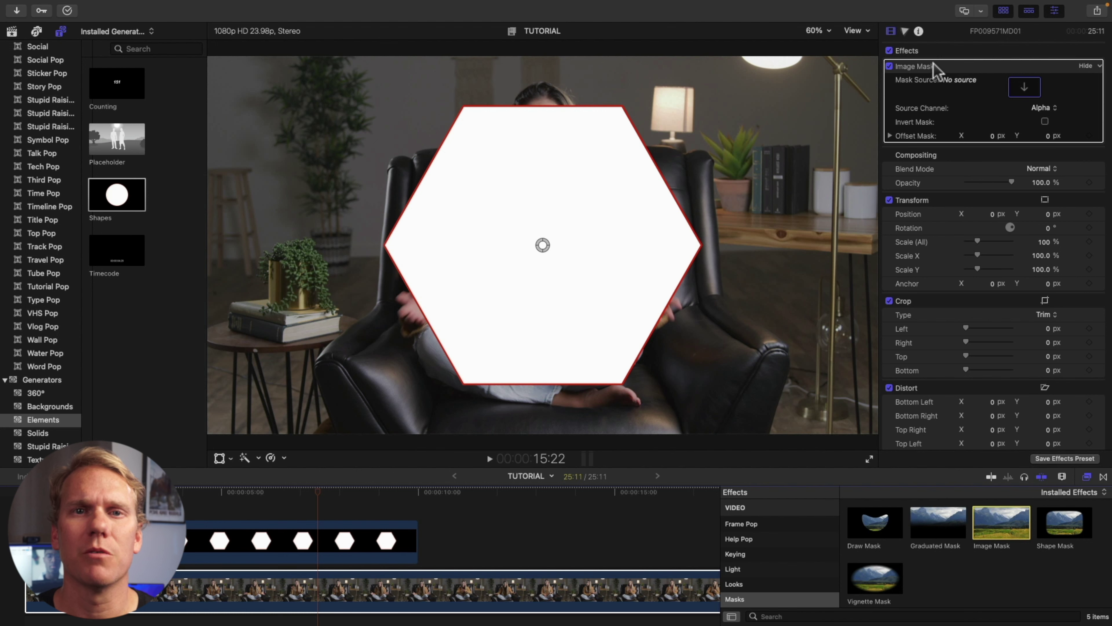
{"action": "left_click", "coordinate": [1021, 86]}
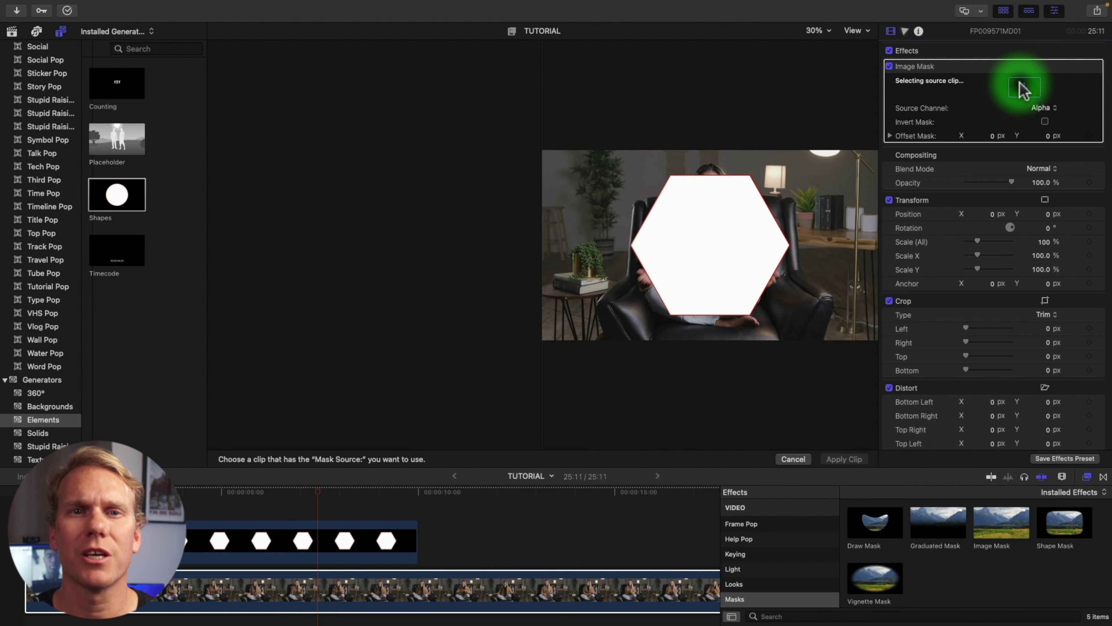
{"action": "left_click", "coordinate": [336, 540]}
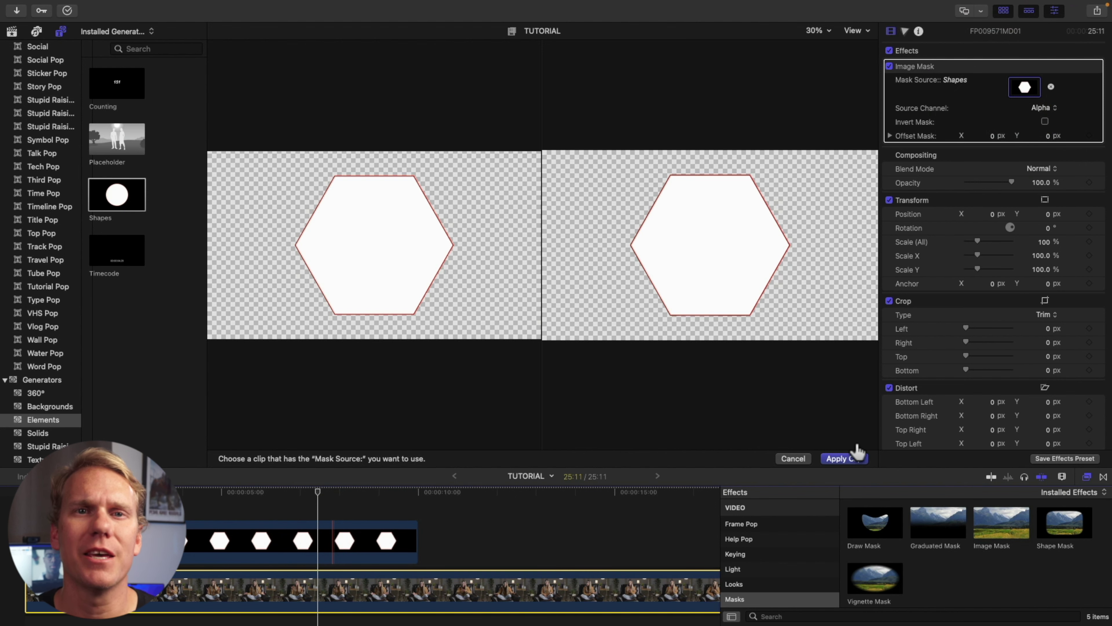
{"action": "left_click", "coordinate": [844, 458]}
{"action": "left_click", "coordinate": [368, 548]}
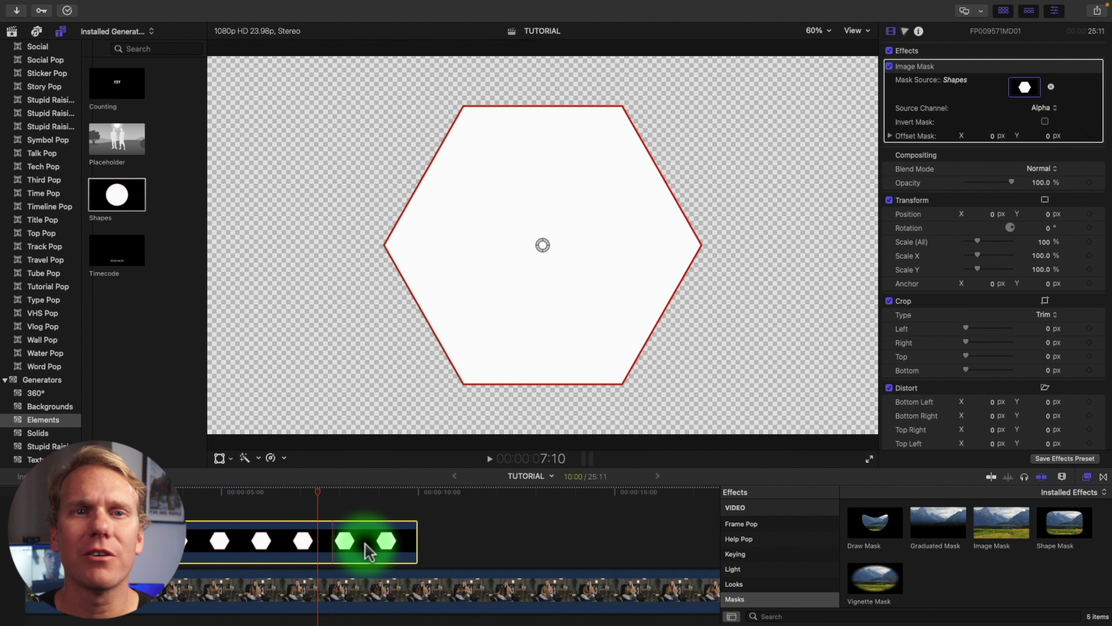
Step: Delete the Shapes clip, keep Alpha as source channel, and shift the hexagon mask upward
{"action": "key", "text": "BackSpace"}
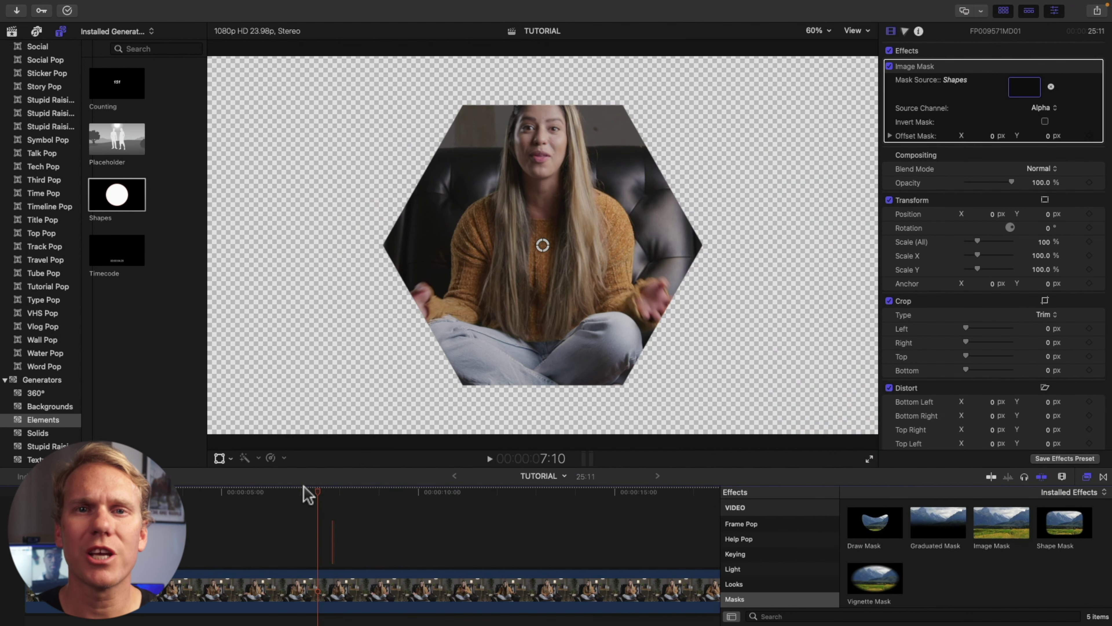
{"action": "left_click", "coordinate": [1042, 108]}
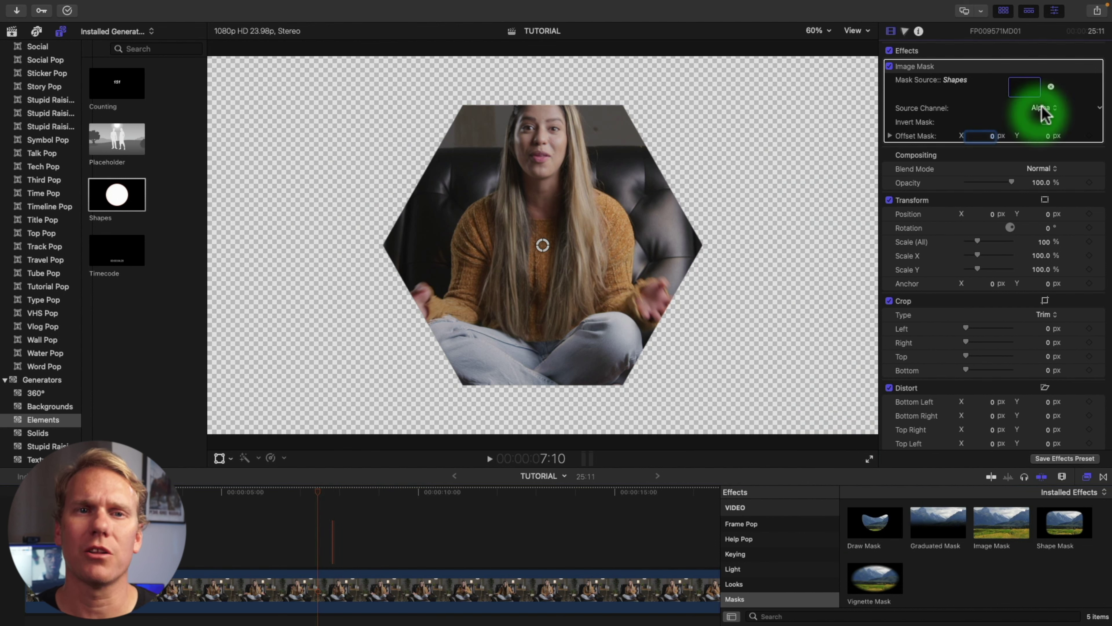
{"action": "left_click", "coordinate": [1046, 107]}
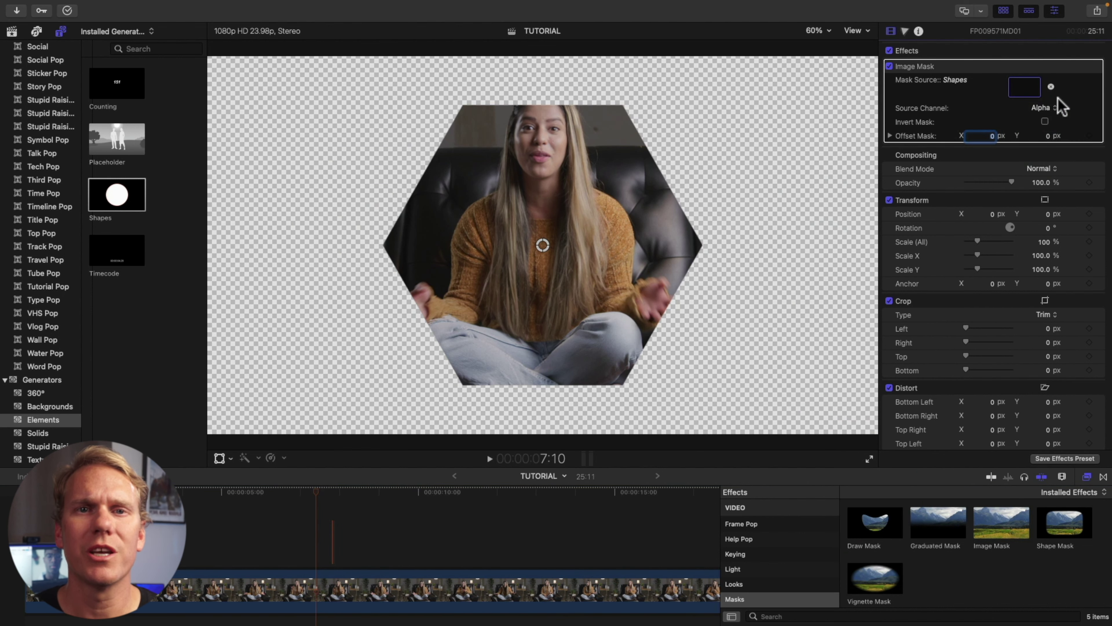
{"action": "left_click", "coordinate": [1045, 122]}
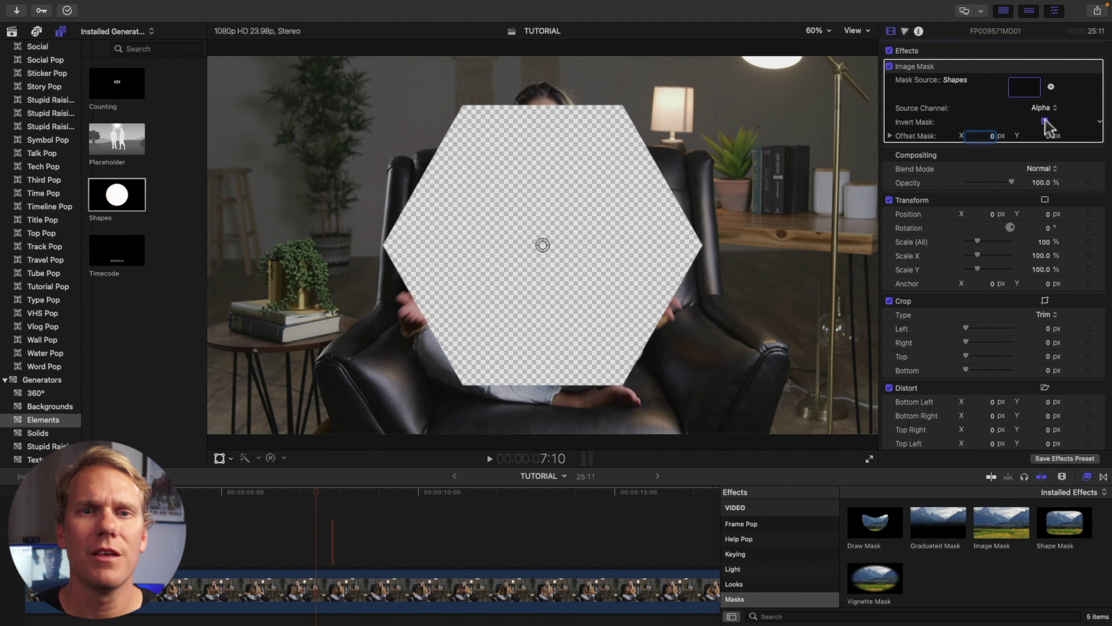
{"action": "left_click", "coordinate": [1045, 122]}
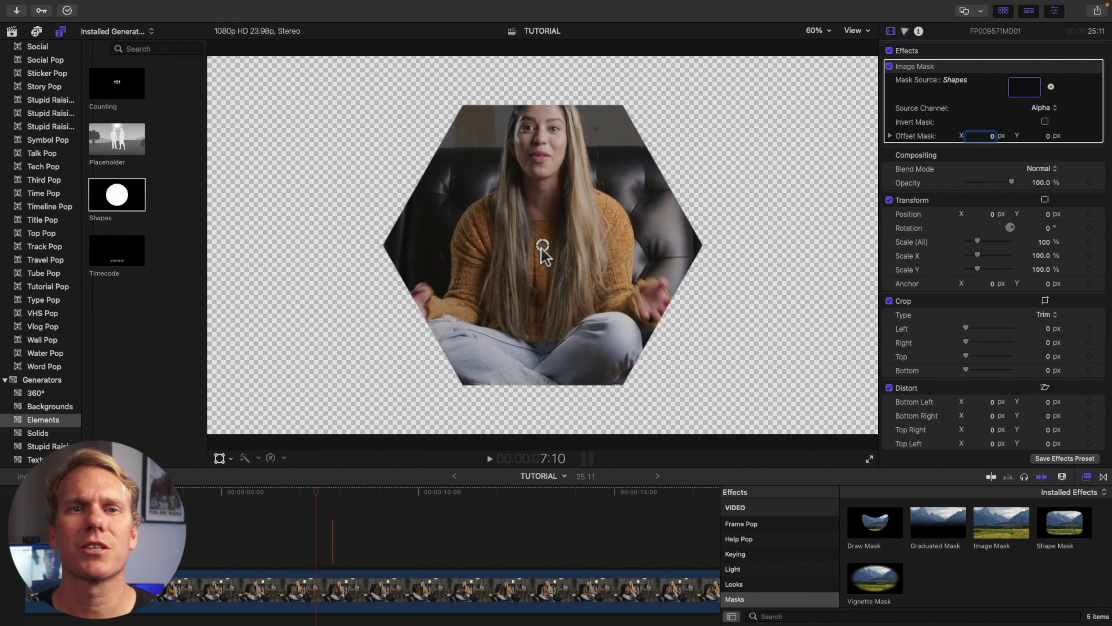
{"action": "left_click_drag", "start_coordinate": [542, 245], "coordinate": [542, 202]}
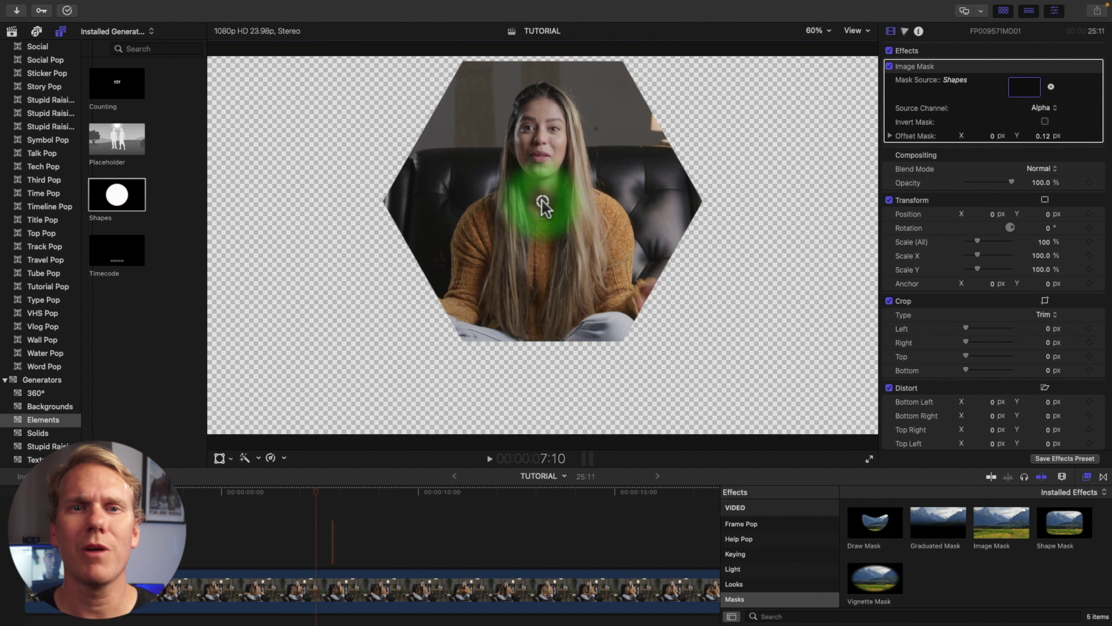
Step: Use the Transform controls to move the masked interview clip up and to the left
{"action": "right_click", "coordinate": [600, 93]}
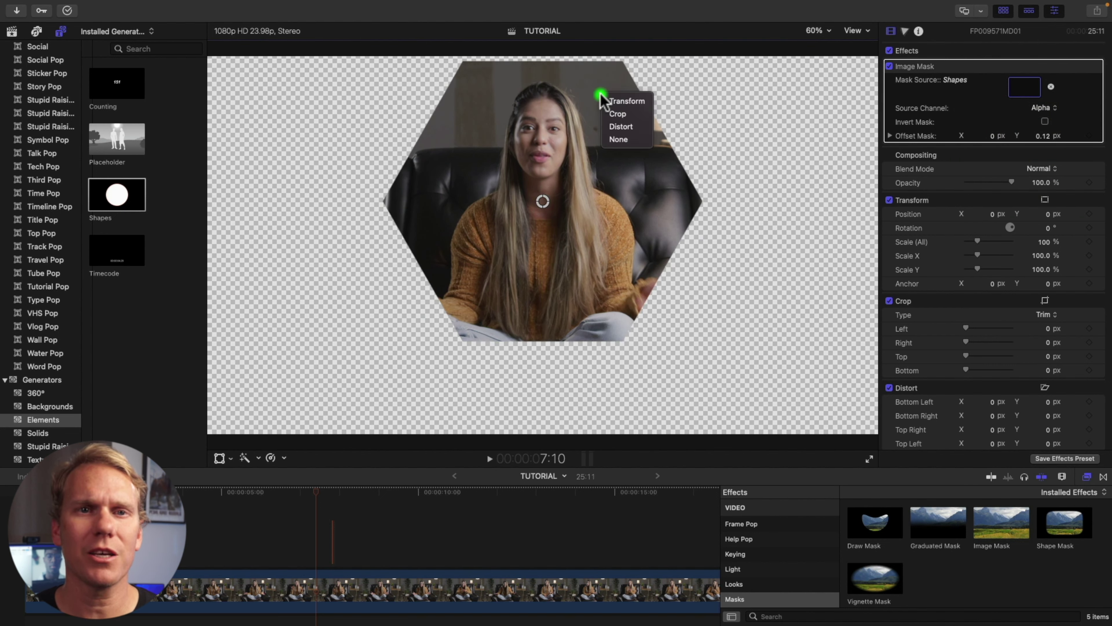
{"action": "left_click", "coordinate": [616, 104]}
{"action": "key", "text": "shift+t"}
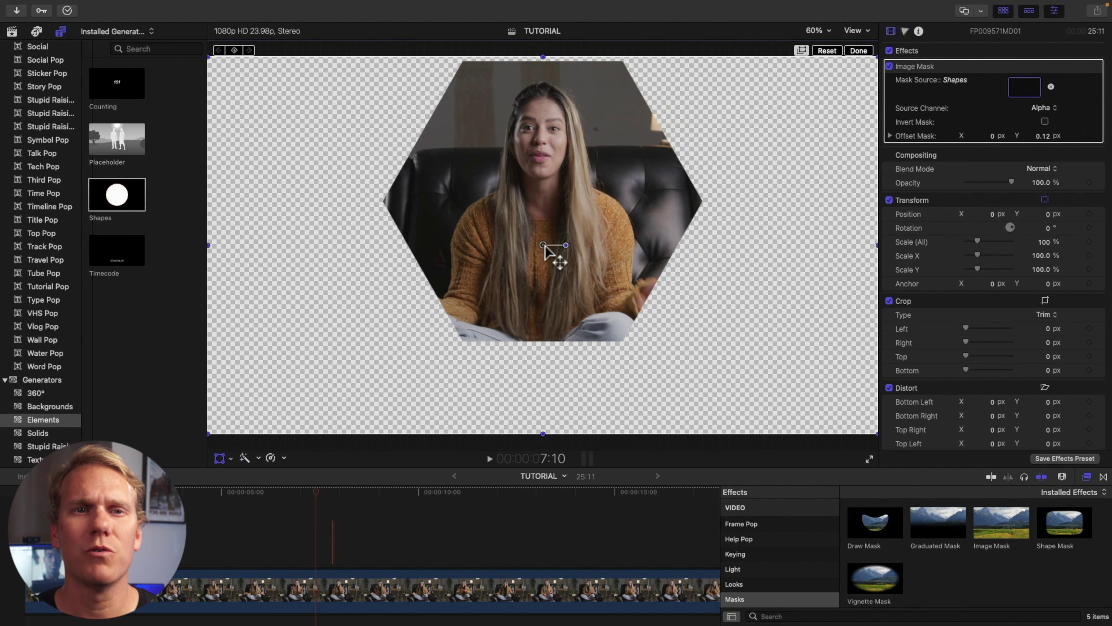
{"action": "left_click_drag", "start_coordinate": [544, 247], "coordinate": [460, 266]}
{"action": "key", "text": "shift+super+f"}
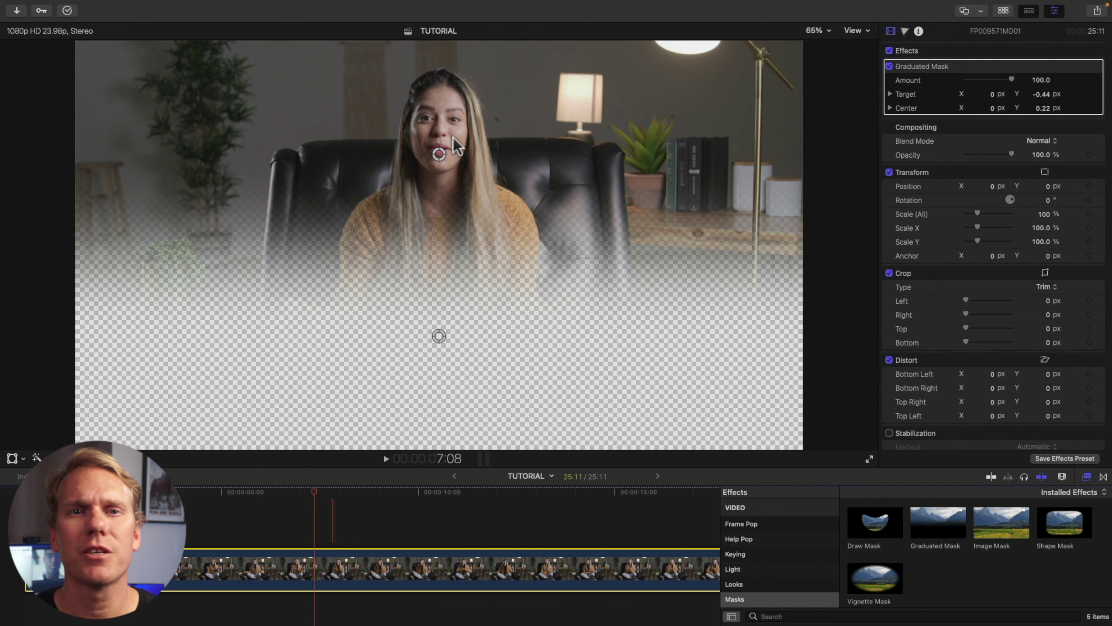
Step: Lower the Graduated Mask's fade below the woman's lap, keeping Amount at 100
{"action": "left_click_drag", "start_coordinate": [440, 157], "coordinate": [439, 131]}
{"action": "left_click_drag", "start_coordinate": [437, 313], "coordinate": [438, 460]}
{"action": "mouse_move", "coordinate": [1011, 80]}
{"action": "left_mouse_down"}
{"action": "mouse_move", "coordinate": [957, 84]}
{"action": "mouse_move", "coordinate": [1006, 80]}
{"action": "left_mouse_up"}
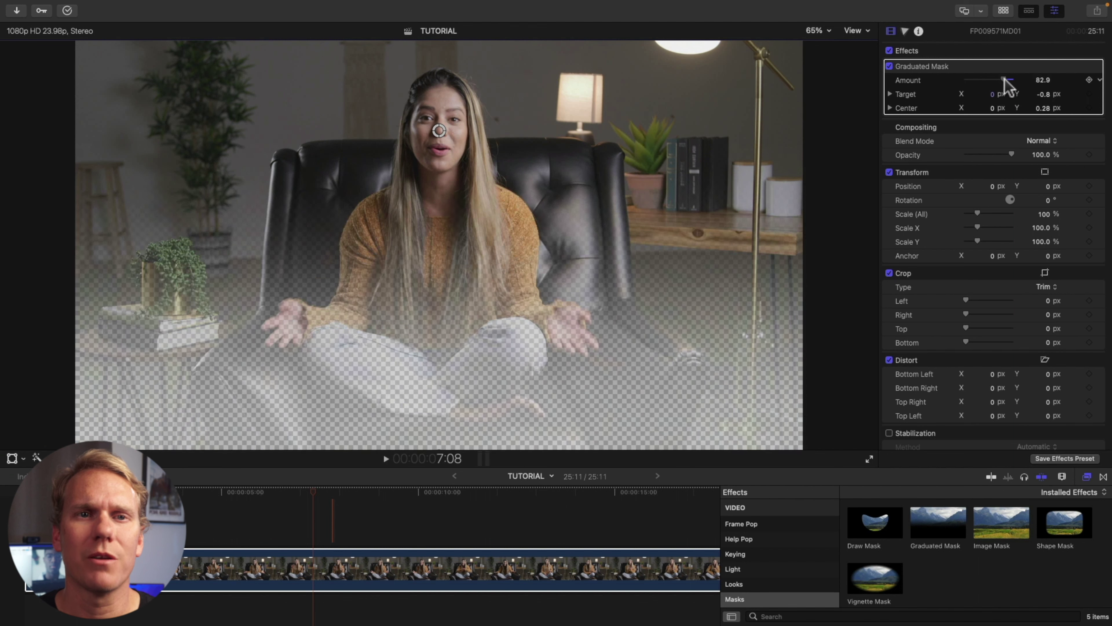
{"action": "key", "text": "super+z"}
{"action": "key", "text": "super+z"}
{"action": "key", "text": "super+z"}
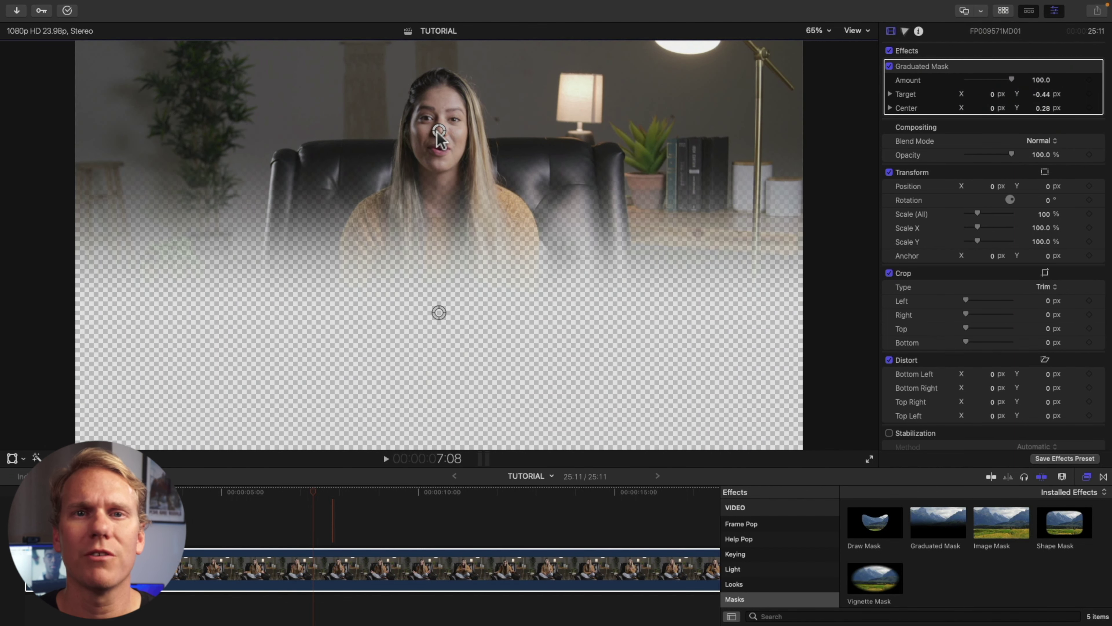
{"action": "left_click_drag", "start_coordinate": [439, 131], "coordinate": [439, 249]}
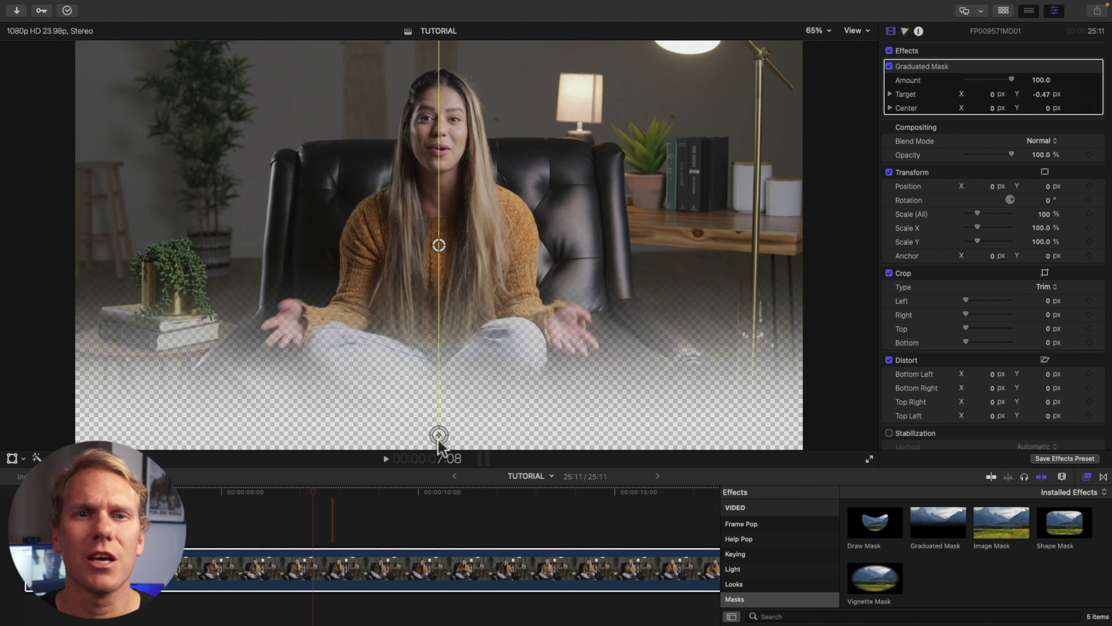
{"action": "left_click_drag", "start_coordinate": [438, 442], "coordinate": [439, 443]}
{"action": "left_click", "coordinate": [315, 499]}
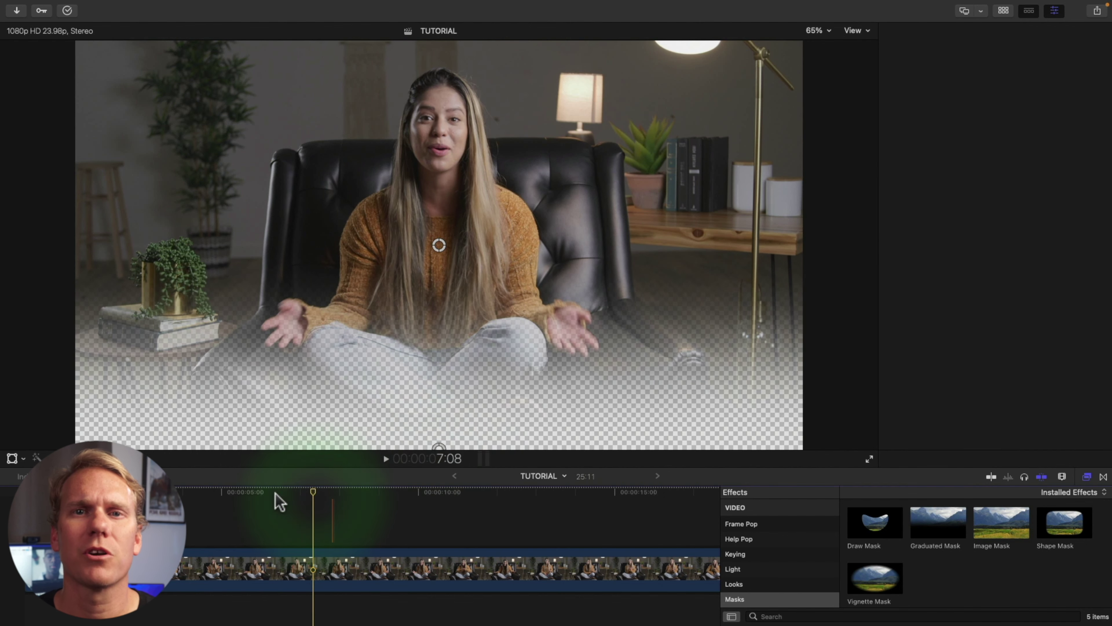
Step: Keyframe the Graduated Mask's Amount, Target and Center at the clip's first frame
{"action": "left_click", "coordinate": [281, 567]}
{"action": "key", "text": "Home"}
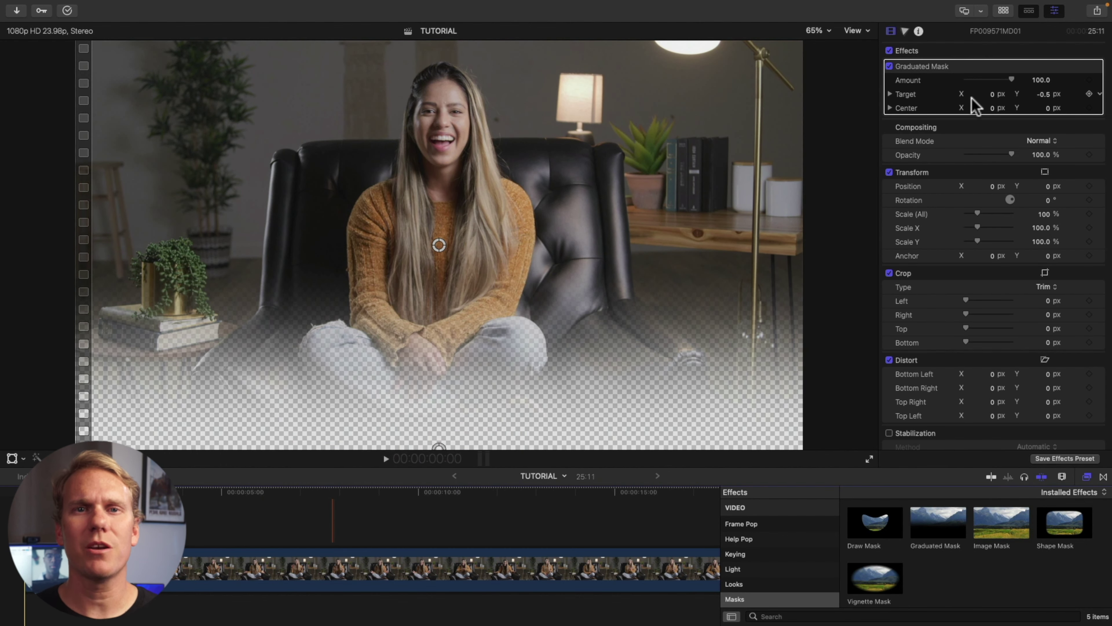
{"action": "left_click", "coordinate": [1099, 80]}
{"action": "key", "text": "super+5"}
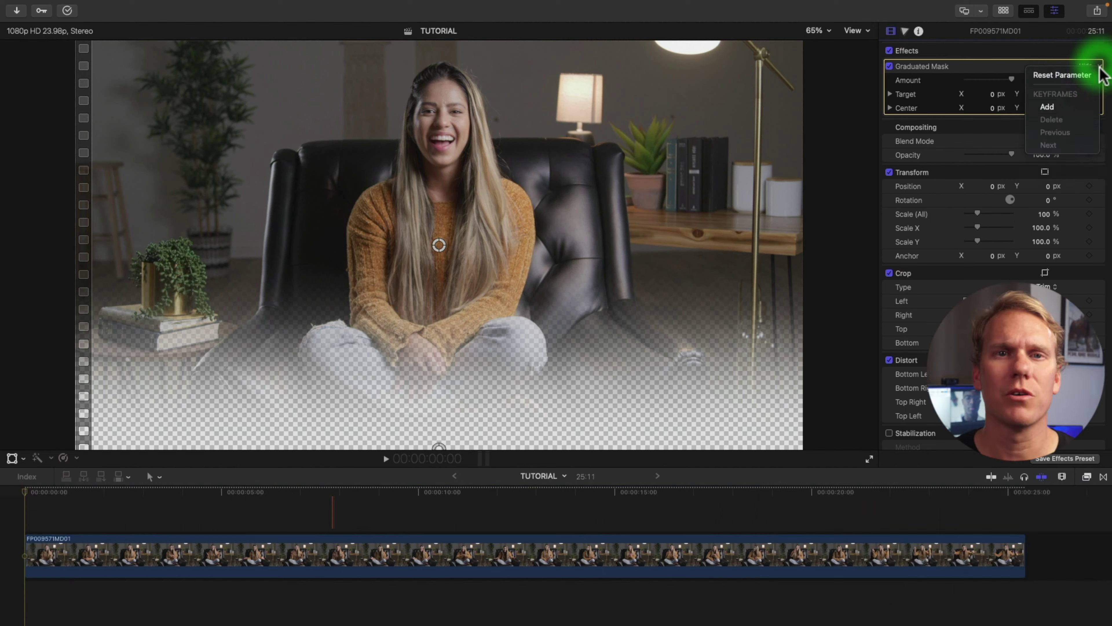
{"action": "left_click", "coordinate": [1072, 118]}
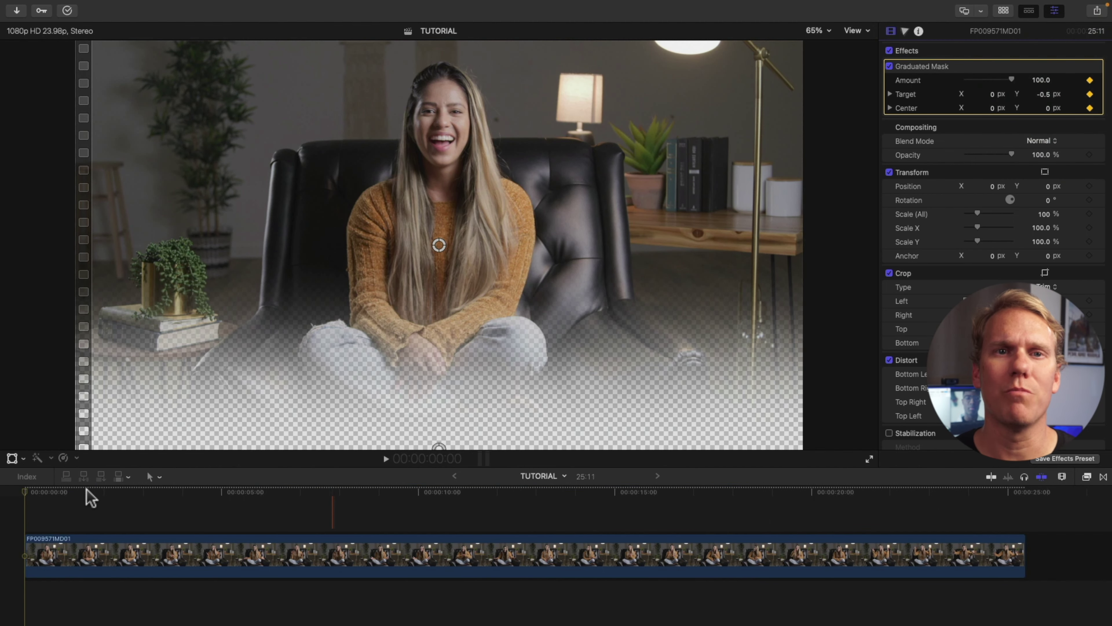
Step: Add Graduated Mask keyframes about one second in and again later in the clip
{"action": "left_click", "coordinate": [40, 490]}
{"action": "left_click_drag", "start_coordinate": [41, 491], "coordinate": [73, 491]}
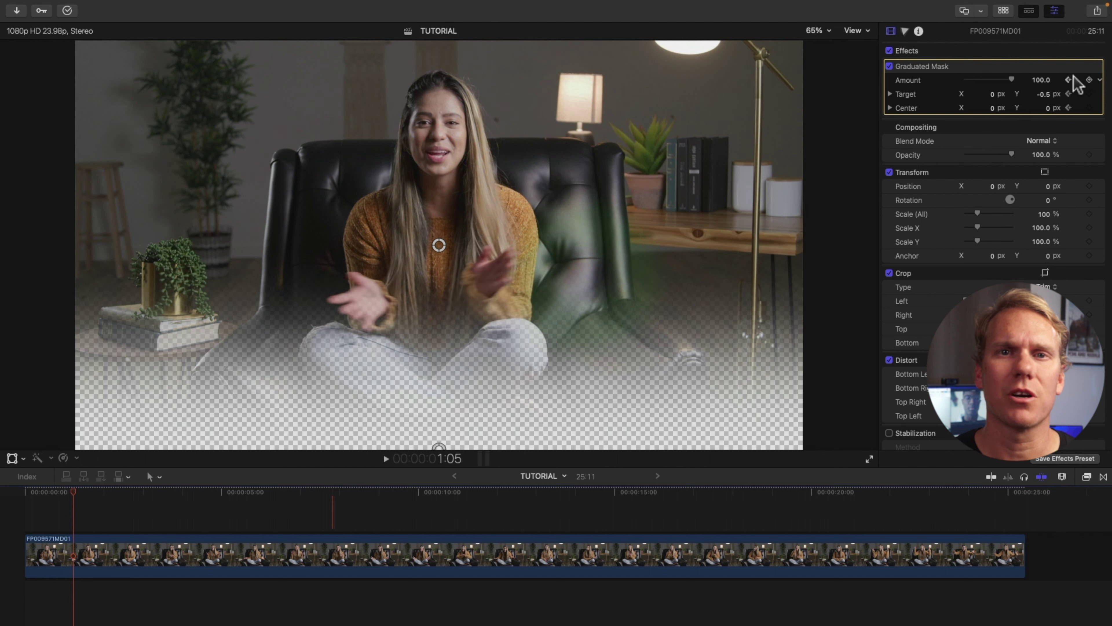
{"action": "left_click", "coordinate": [1097, 66]}
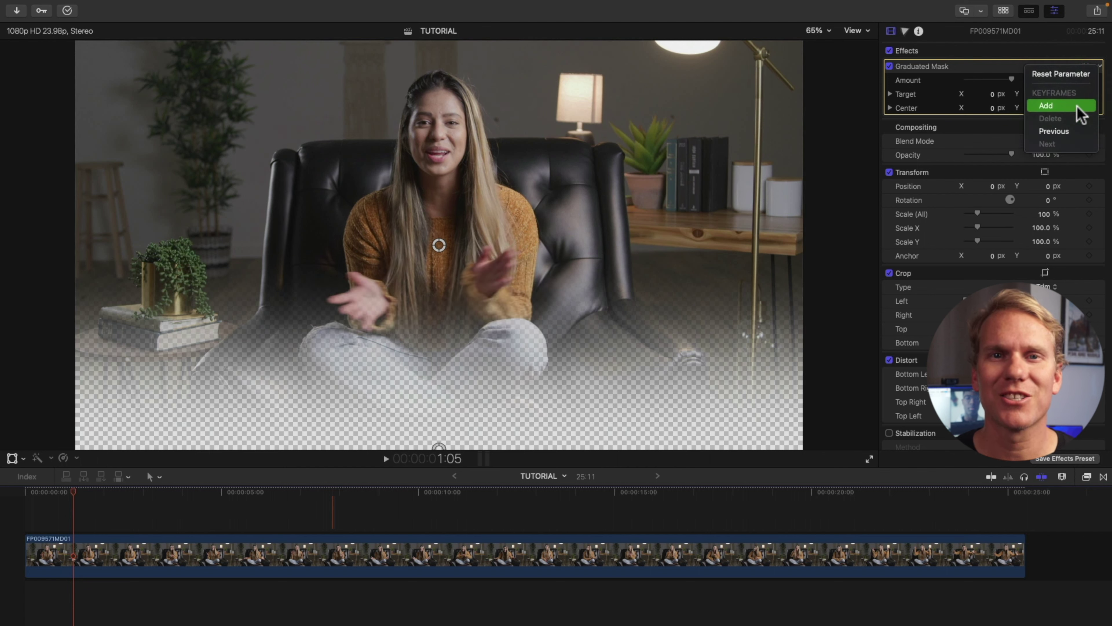
{"action": "left_click", "coordinate": [1082, 115]}
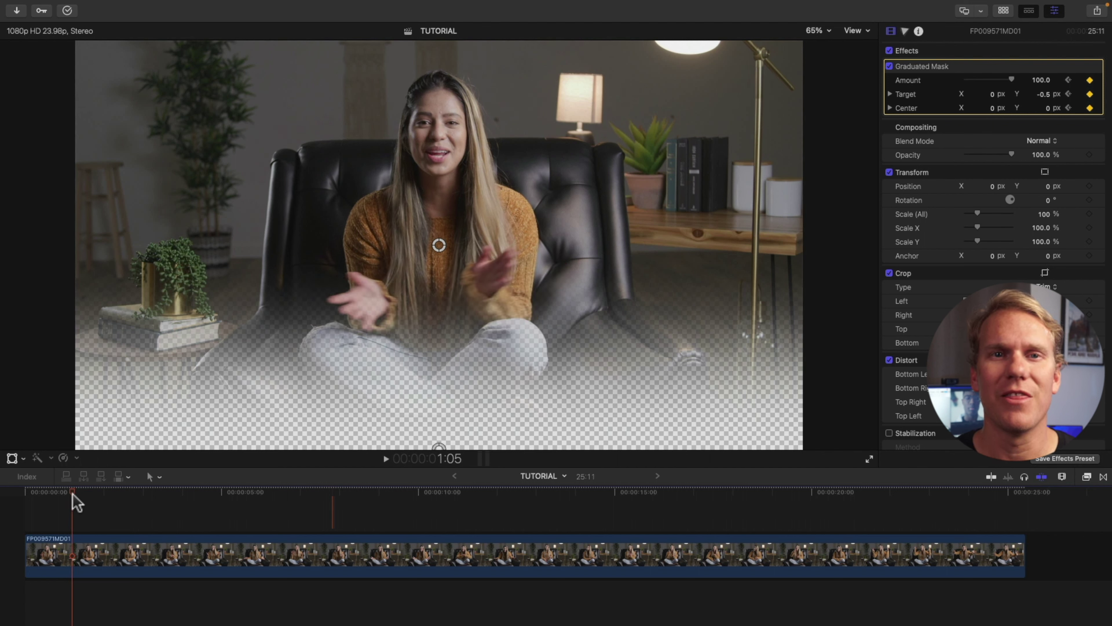
{"action": "left_click_drag", "start_coordinate": [74, 493], "coordinate": [951, 502]}
{"action": "left_click", "coordinate": [1097, 65]}
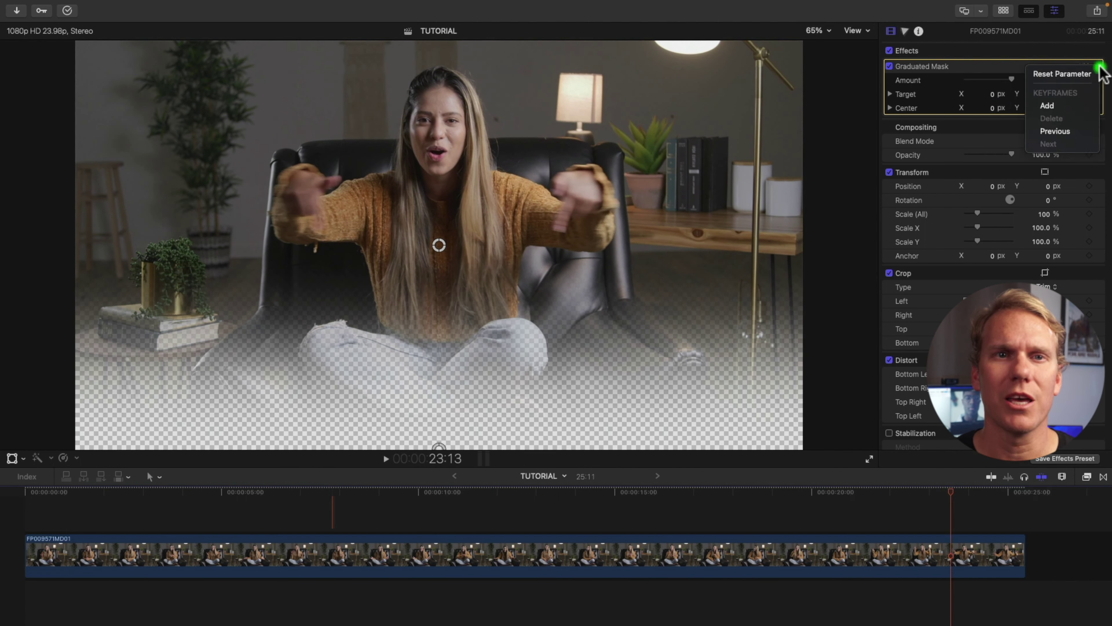
{"action": "left_click", "coordinate": [1081, 106]}
Step: Keyframe the Graduated Mask at the clip's final frame, 25:11, then return to the start
{"action": "left_click_drag", "start_coordinate": [958, 494], "coordinate": [1025, 494]}
{"action": "left_click", "coordinate": [993, 555]}
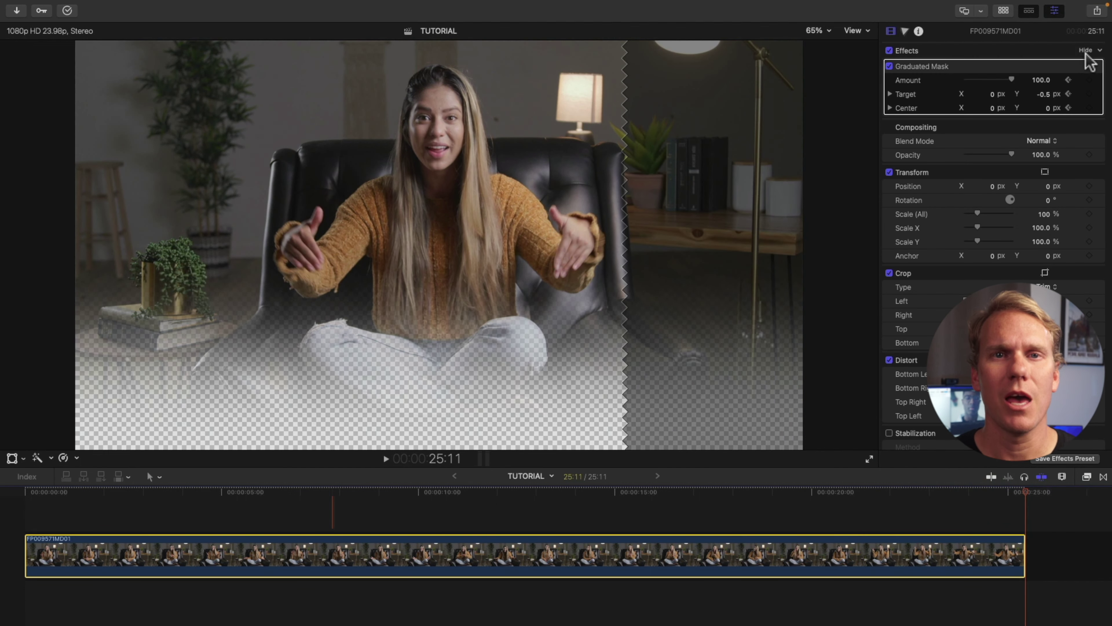
{"action": "left_click", "coordinate": [1098, 65]}
{"action": "left_click", "coordinate": [1077, 106]}
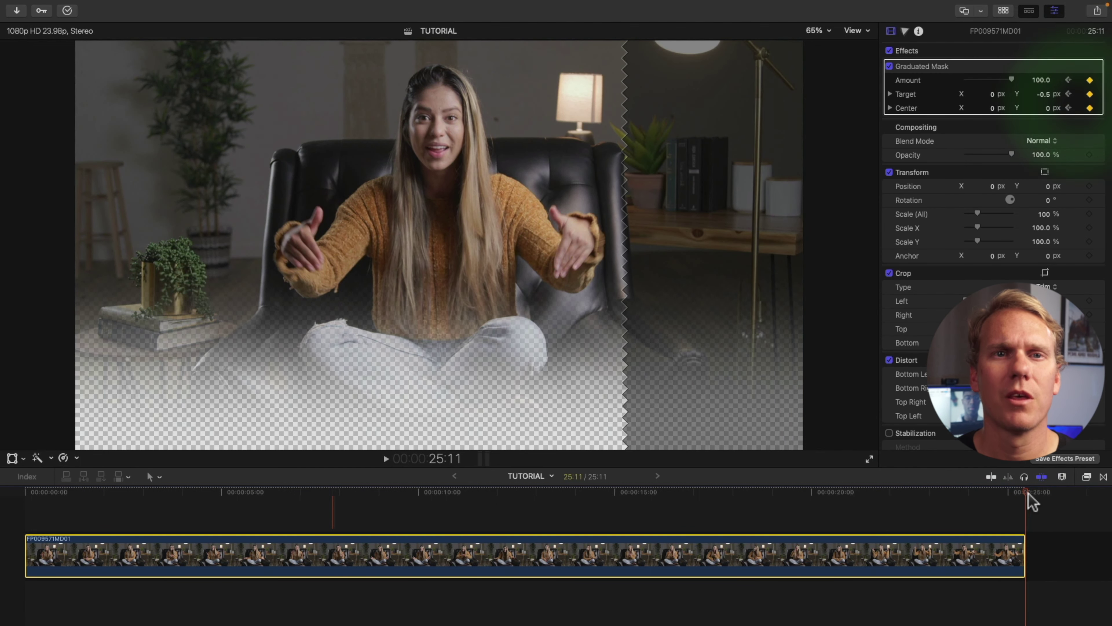
{"action": "key", "text": "Home"}
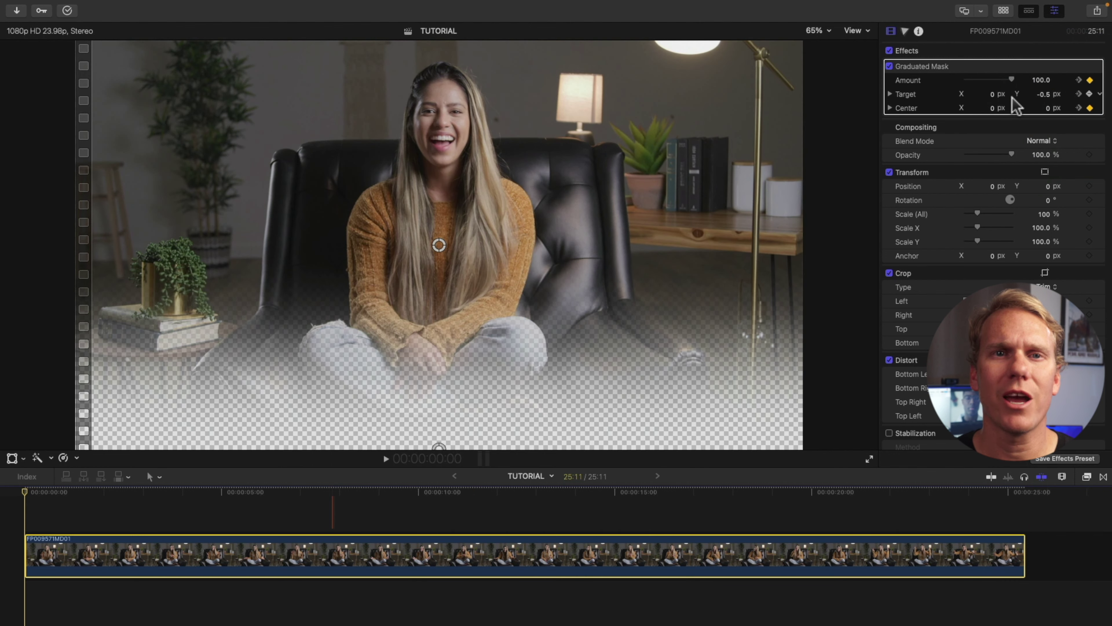
Step: Set the Graduated Mask Amount to 0 at both the first and last keyframes
{"action": "left_click", "coordinate": [1043, 80]}
{"action": "type", "text": "0"}
{"action": "key", "text": "Return"}
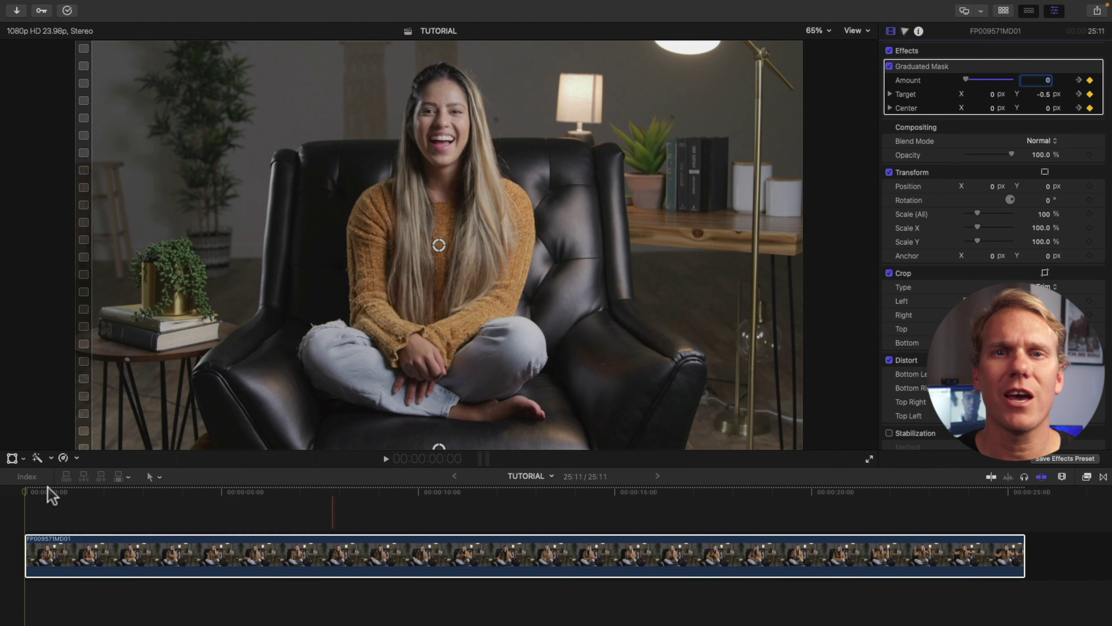
{"action": "left_click", "coordinate": [60, 491]}
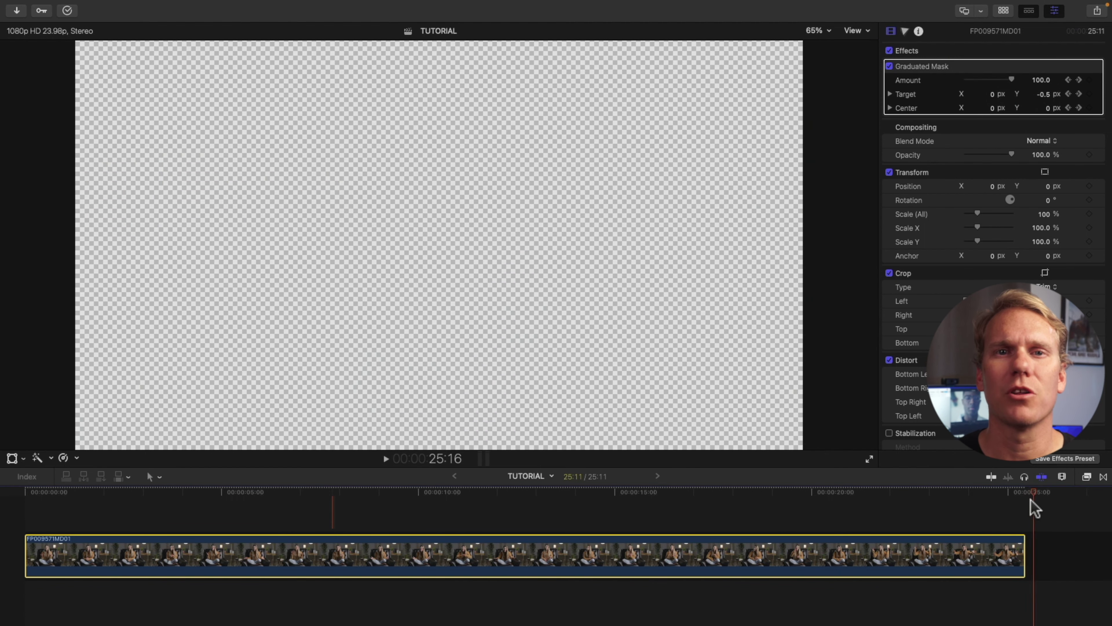
{"action": "left_click", "coordinate": [1023, 495]}
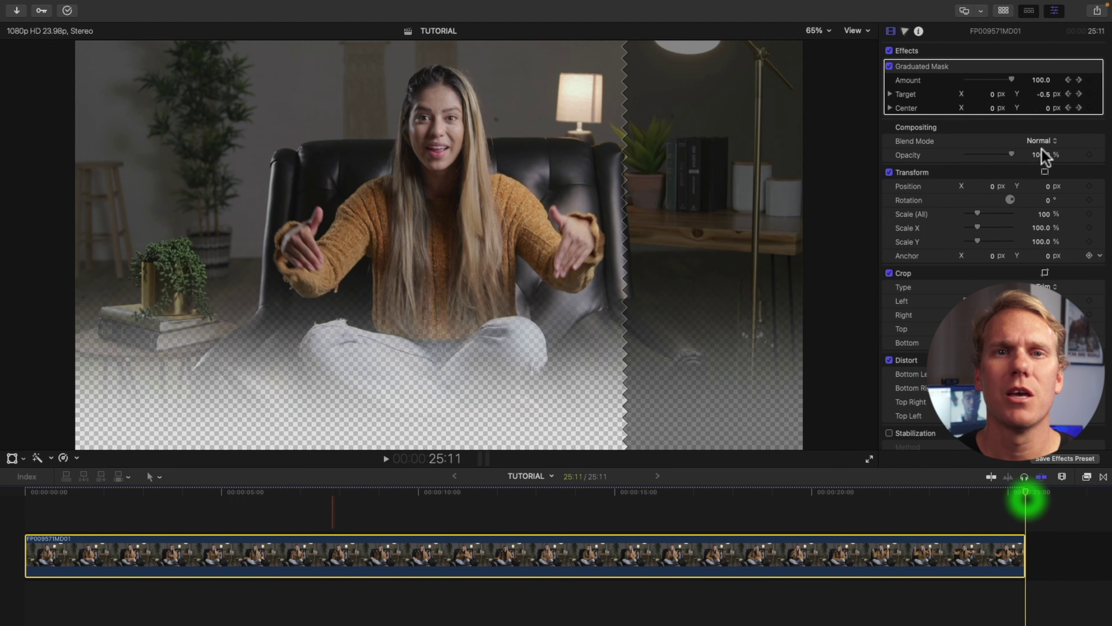
{"action": "left_click", "coordinate": [1042, 80]}
{"action": "type", "text": "0"}
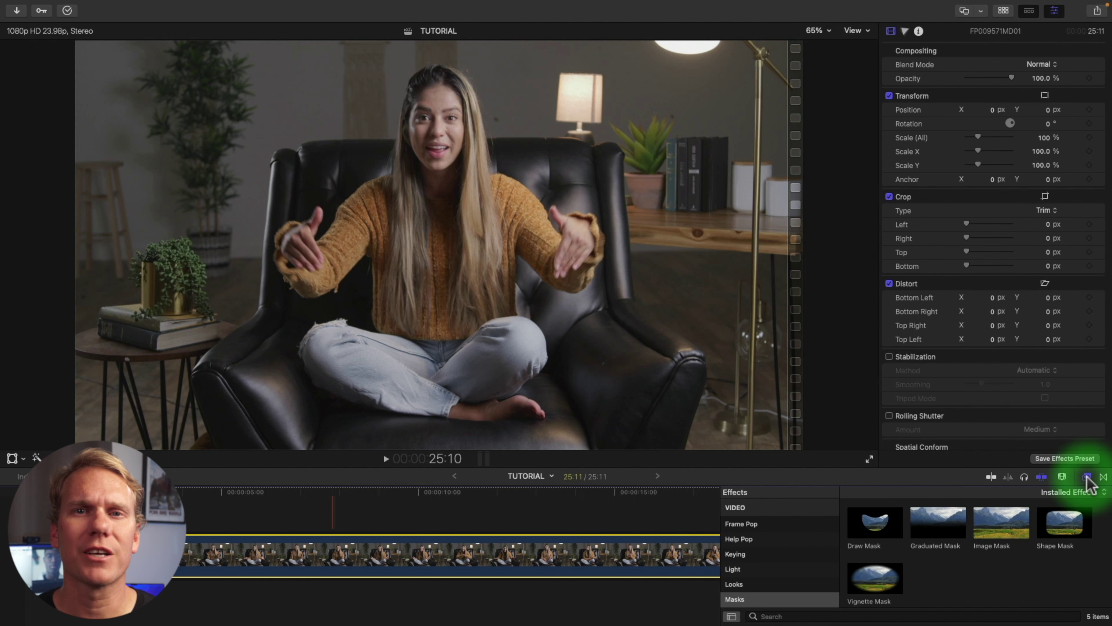
Step: Apply Draw Mask to the interview clip and place its first points up the chair's left edge
{"action": "left_click_drag", "start_coordinate": [860, 548], "coordinate": [339, 561]}
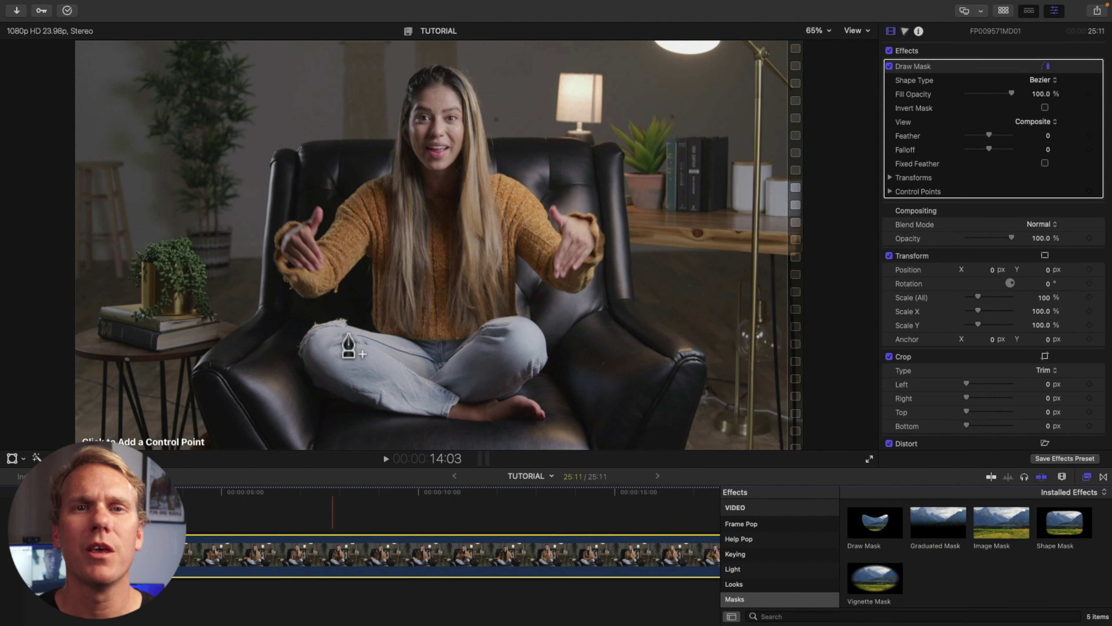
{"action": "left_click", "coordinate": [213, 447]}
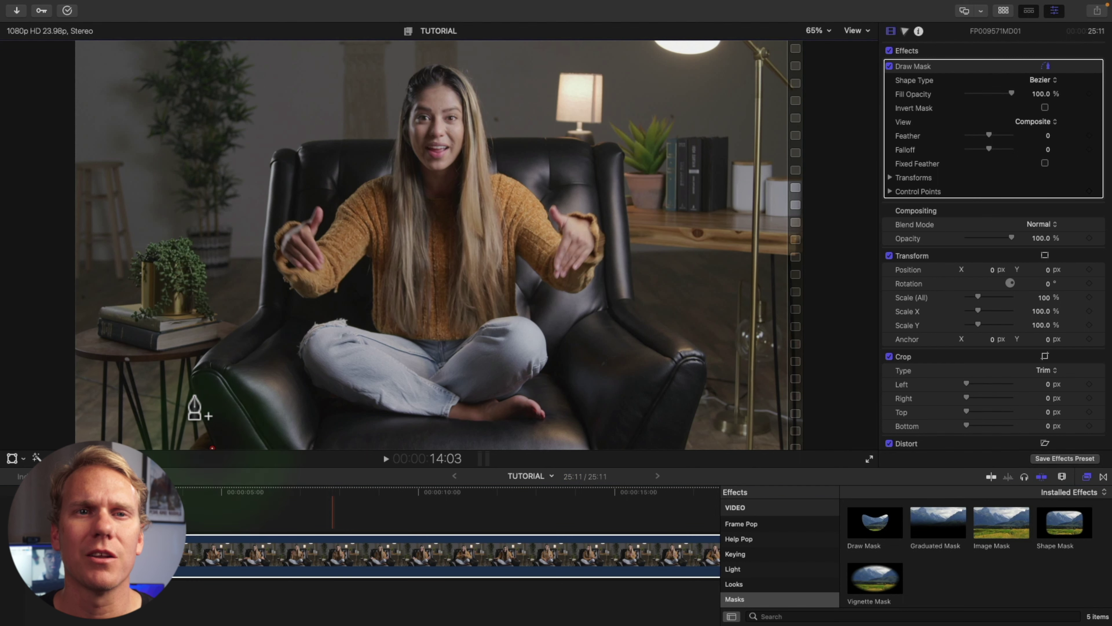
{"action": "left_click", "coordinate": [192, 376]}
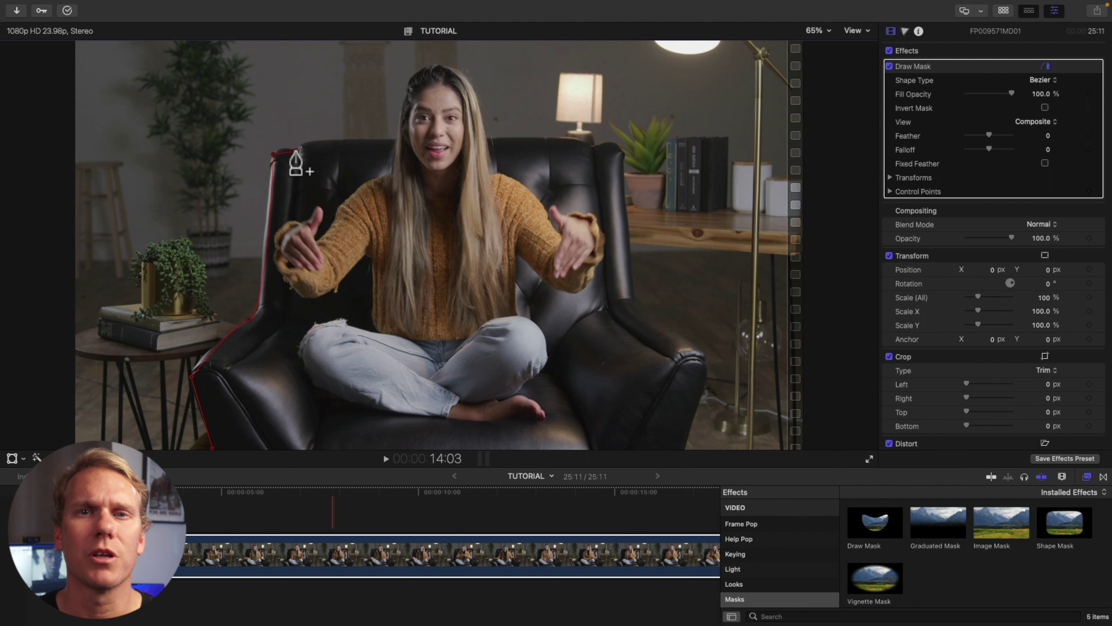
Step: Trace mask points around her head, the chair top and right side, closing the outline
{"action": "left_click", "coordinate": [299, 163]}
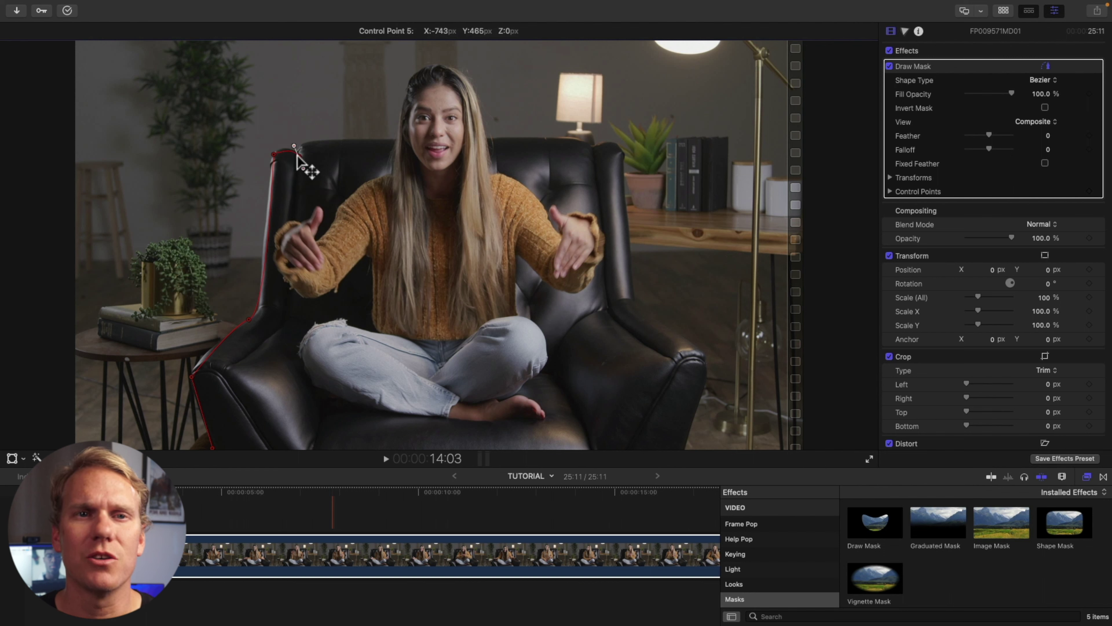
{"action": "left_click", "coordinate": [296, 149]}
{"action": "left_click", "coordinate": [395, 138]}
{"action": "left_click", "coordinate": [441, 62]}
{"action": "key", "text": "super+z"}
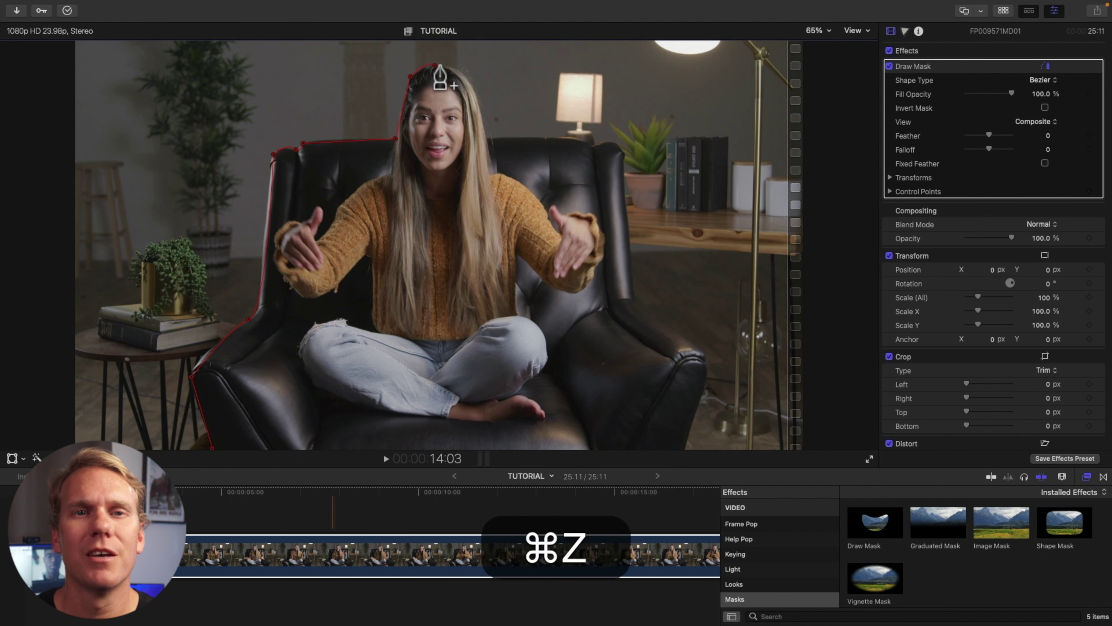
{"action": "left_click", "coordinate": [487, 136]}
{"action": "left_click", "coordinate": [587, 143]}
{"action": "left_click", "coordinate": [635, 298]}
{"action": "left_click", "coordinate": [685, 451]}
{"action": "left_click", "coordinate": [212, 448]}
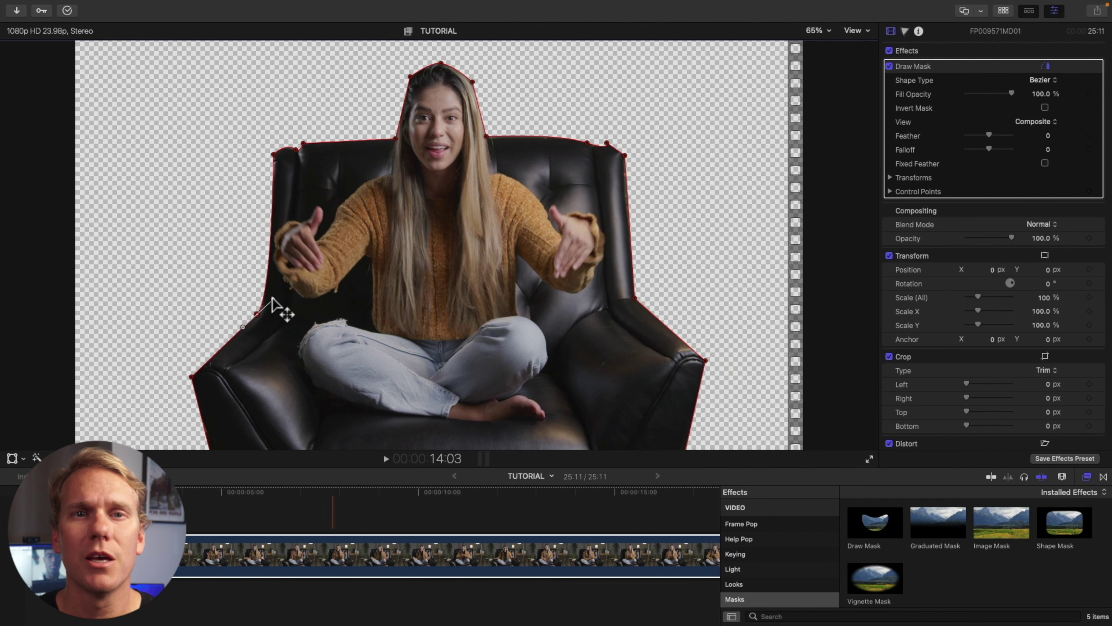
Step: Pull curve handles on a left-edge point and remove an extra right-edge point
{"action": "left_click_drag", "start_coordinate": [257, 313], "coordinate": [273, 299]}
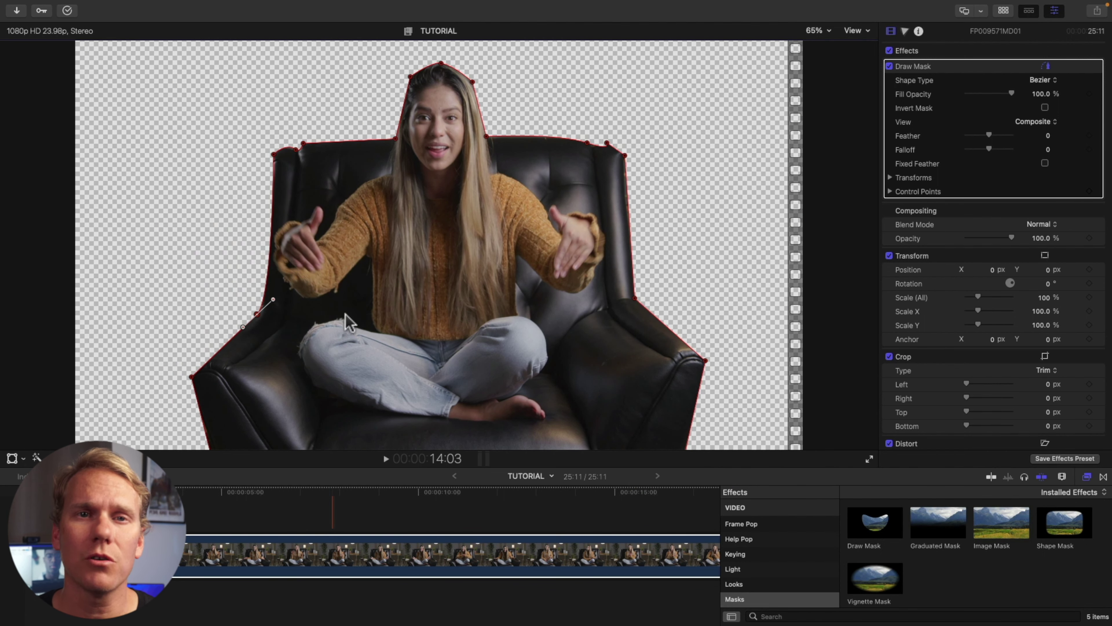
{"action": "left_click", "coordinate": [629, 226], "text": "alt"}
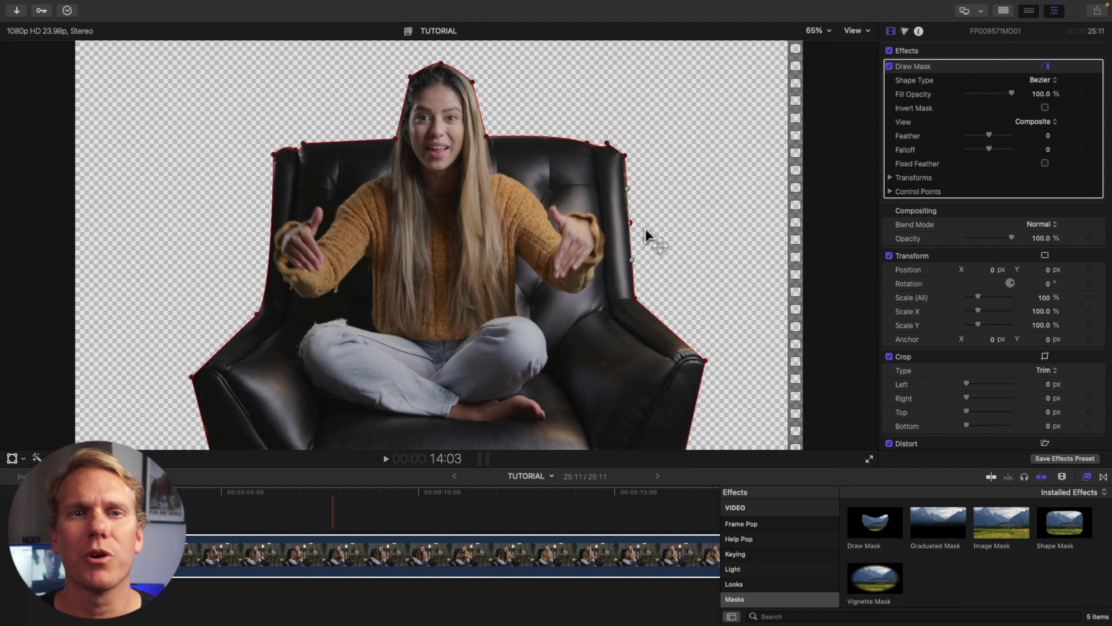
{"action": "right_click", "coordinate": [629, 222]}
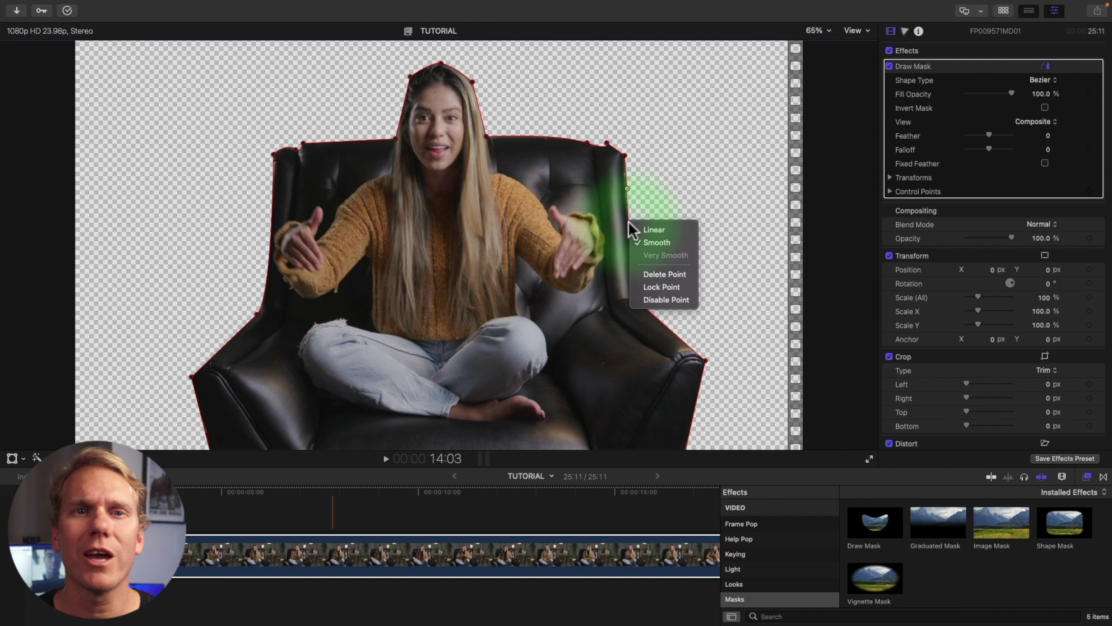
{"action": "left_click", "coordinate": [654, 275]}
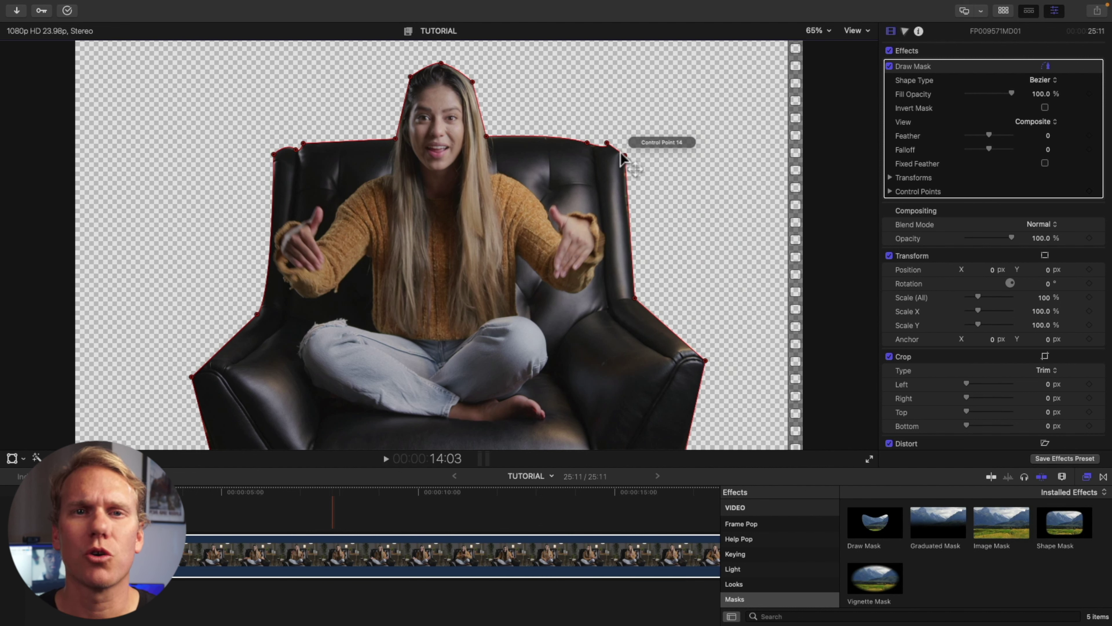
Step: Make the chair's right-edge point Smooth and bend its curve to fit the chair
{"action": "right_click", "coordinate": [635, 299]}
{"action": "left_click", "coordinate": [647, 322]}
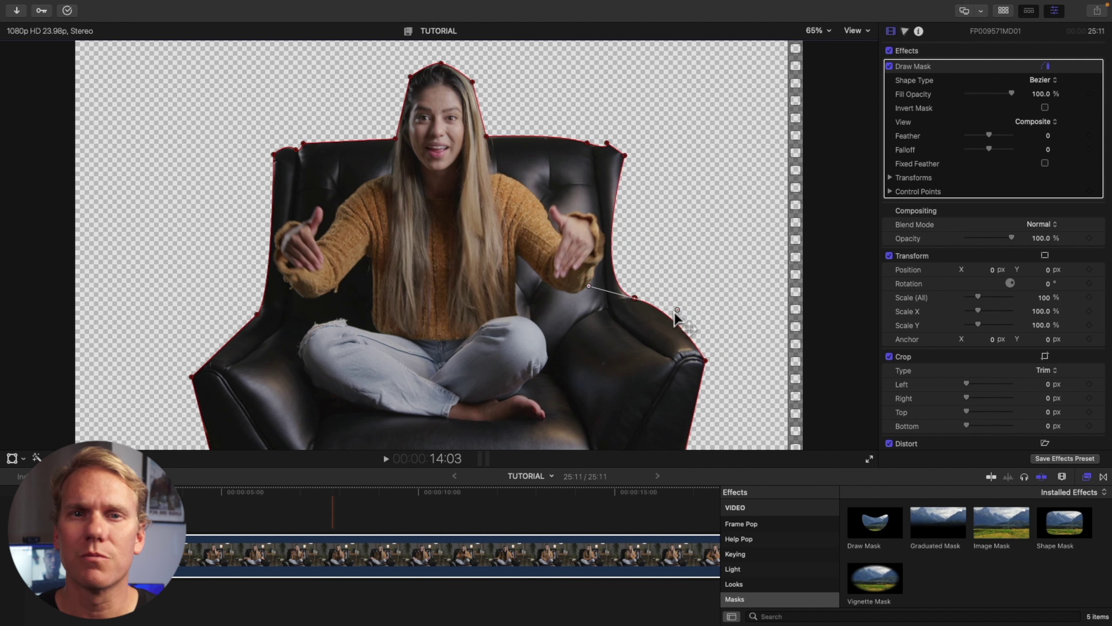
{"action": "left_click_drag", "start_coordinate": [677, 310], "coordinate": [644, 326]}
{"action": "left_click", "coordinate": [637, 306]}
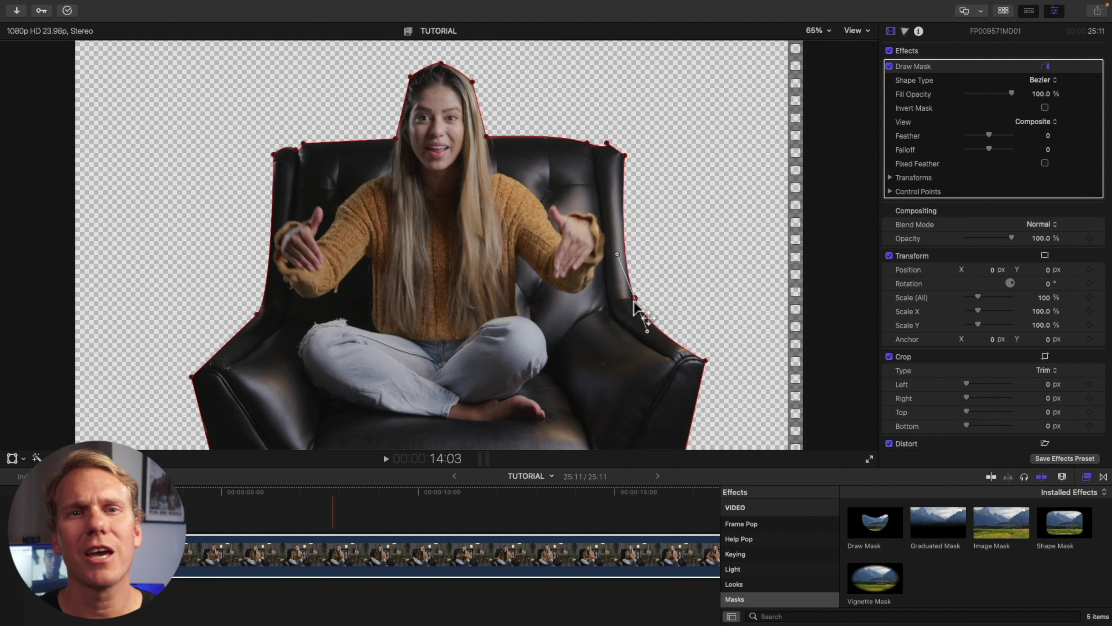
{"action": "right_click", "coordinate": [637, 302]}
{"action": "left_click", "coordinate": [635, 302]}
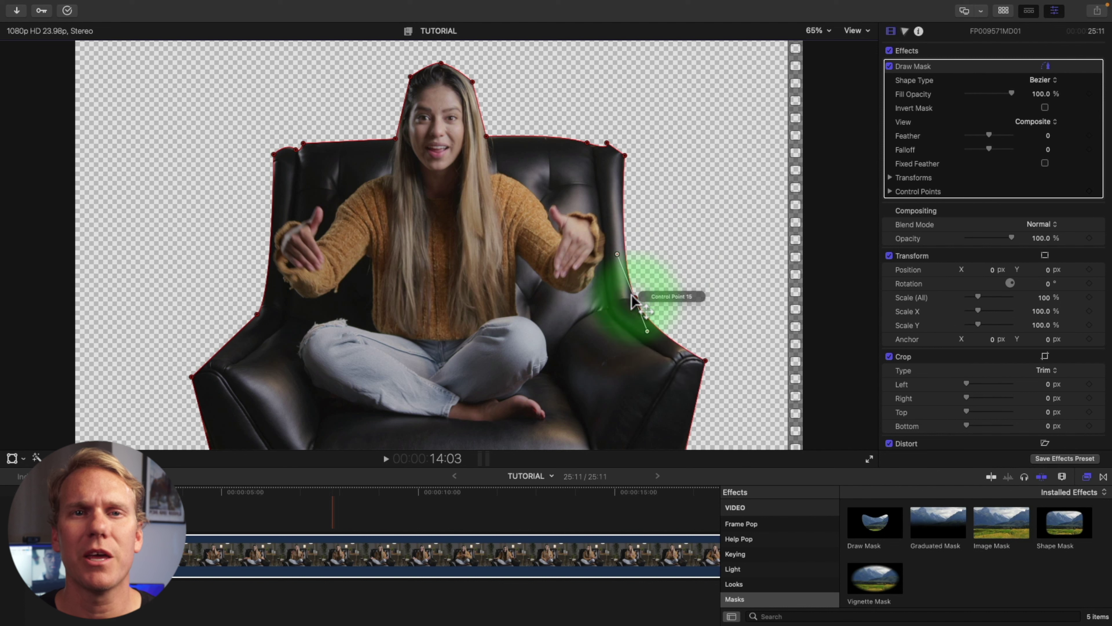
{"action": "left_click_drag", "start_coordinate": [636, 299], "coordinate": [632, 296]}
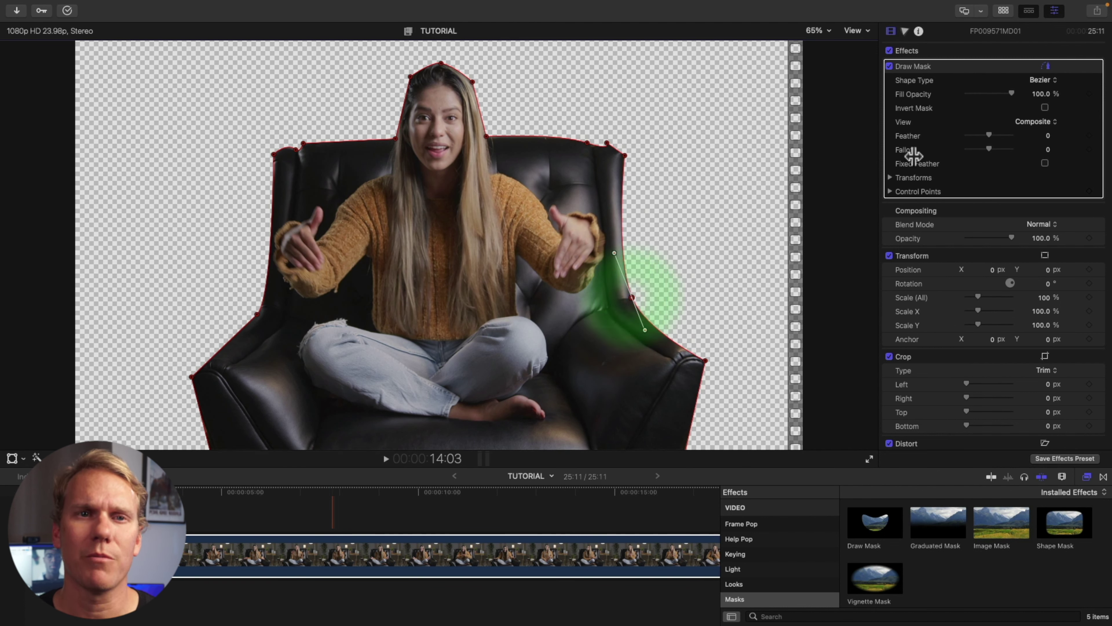
{"action": "left_click", "coordinate": [975, 69]}
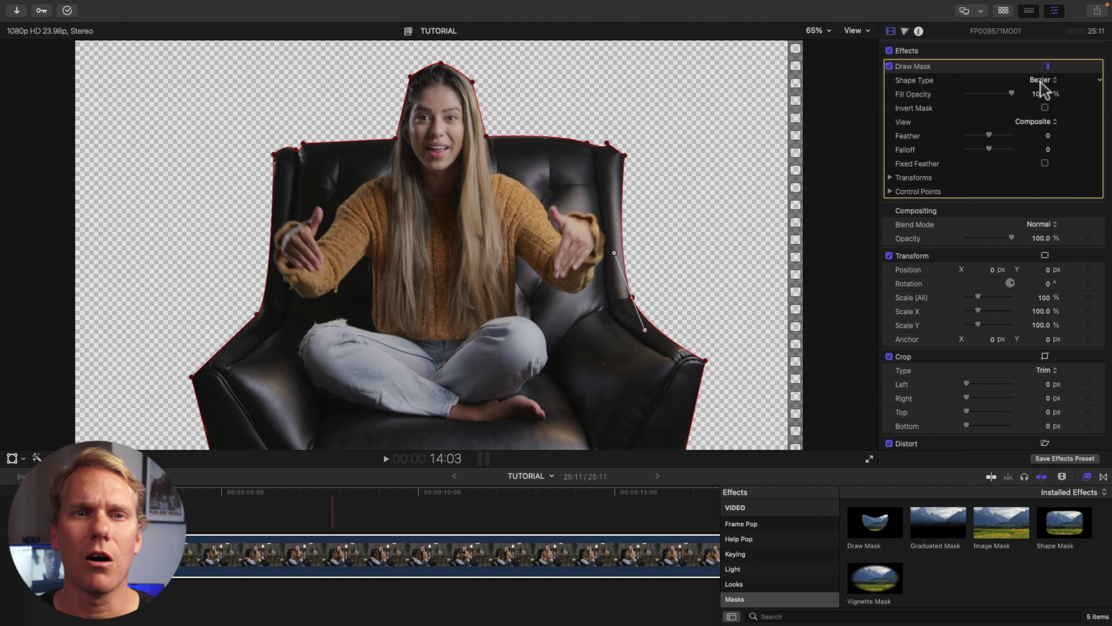
Step: Try Linear and B-Spline mask shapes, then keep the Bezier outline
{"action": "left_click", "coordinate": [1043, 68]}
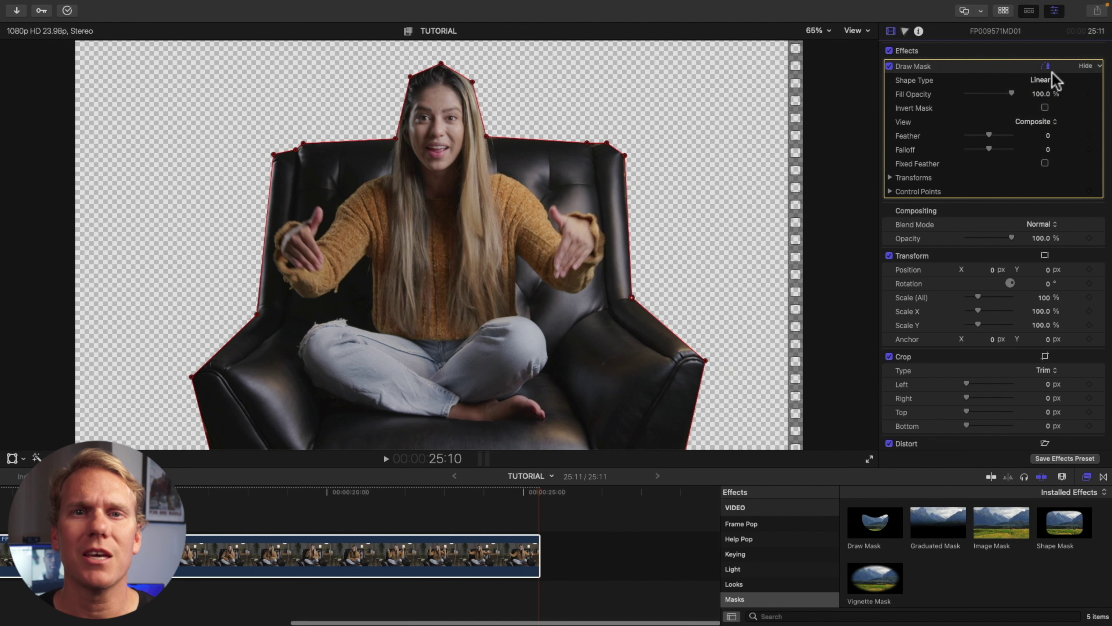
{"action": "left_click", "coordinate": [1049, 81]}
{"action": "left_click", "coordinate": [1047, 93]}
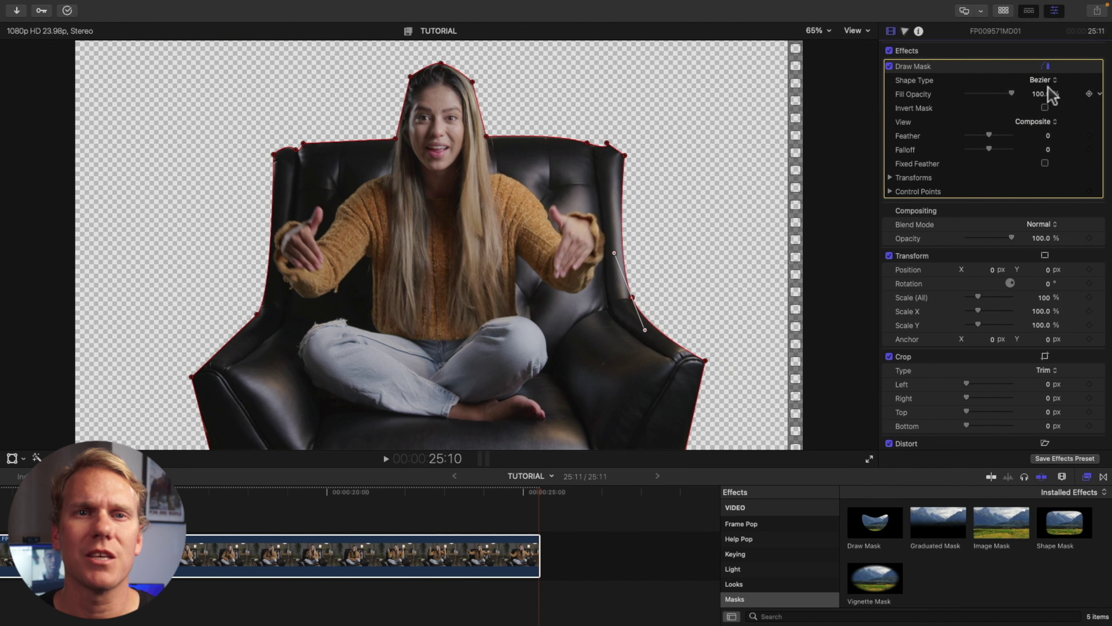
{"action": "left_click", "coordinate": [1048, 94]}
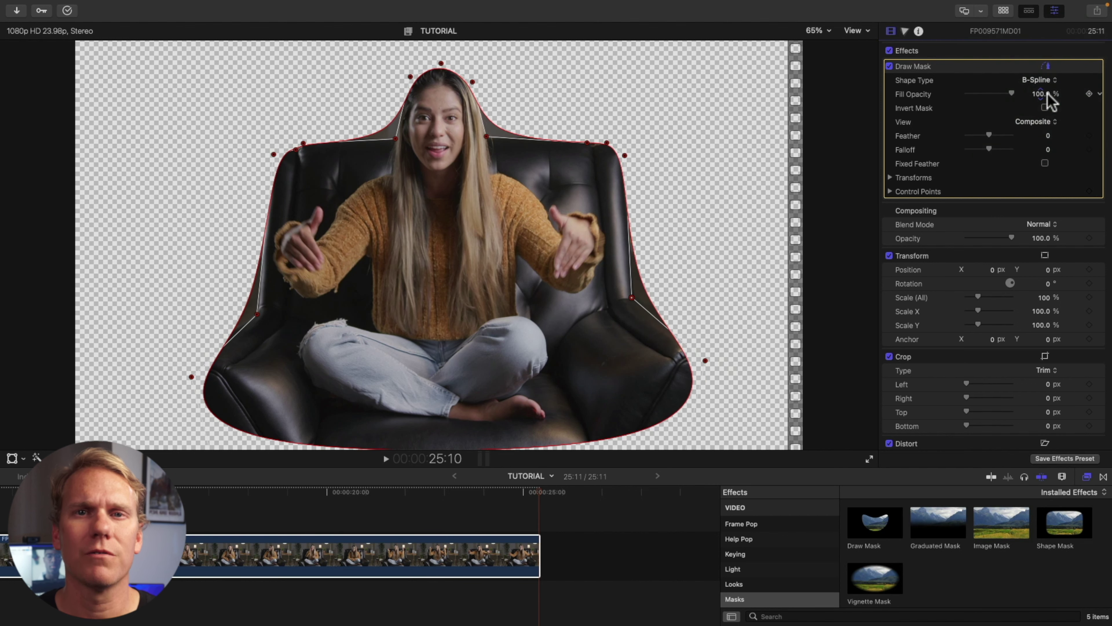
{"action": "key", "text": "super+z"}
Step: Turn off Invert Mask, set View to Composite, and raise Feather to 100
{"action": "mouse_move", "coordinate": [1011, 94]}
{"action": "left_mouse_down"}
{"action": "mouse_move", "coordinate": [981, 94]}
{"action": "mouse_move", "coordinate": [1033, 99]}
{"action": "left_mouse_up"}
{"action": "left_click", "coordinate": [1045, 107]}
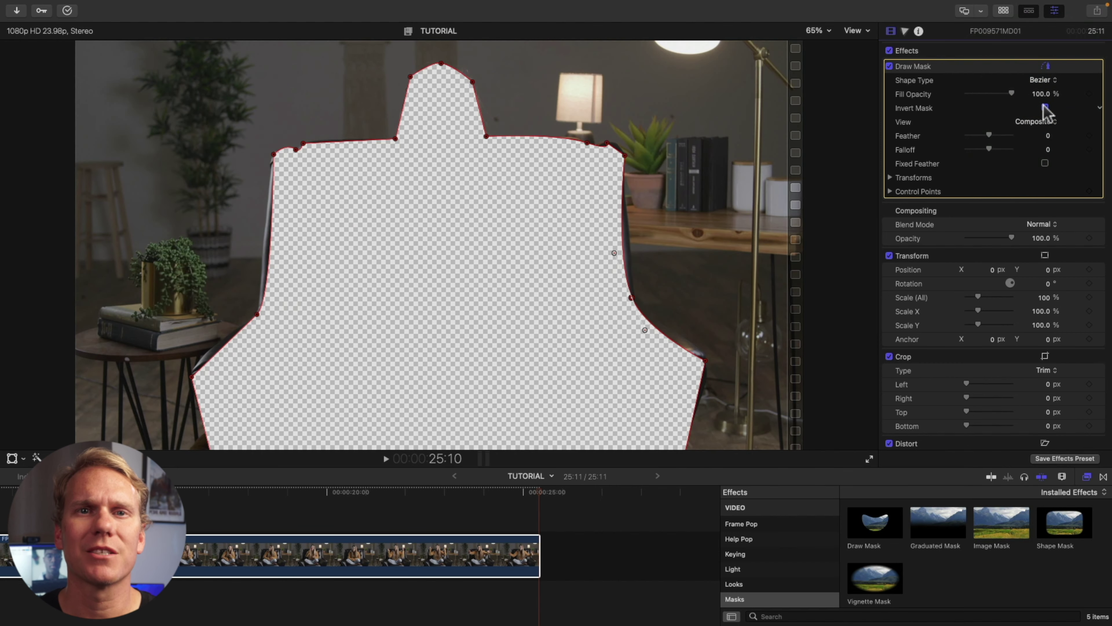
{"action": "left_click", "coordinate": [1045, 107]}
{"action": "left_click", "coordinate": [1044, 121]}
{"action": "left_click", "coordinate": [1046, 110]}
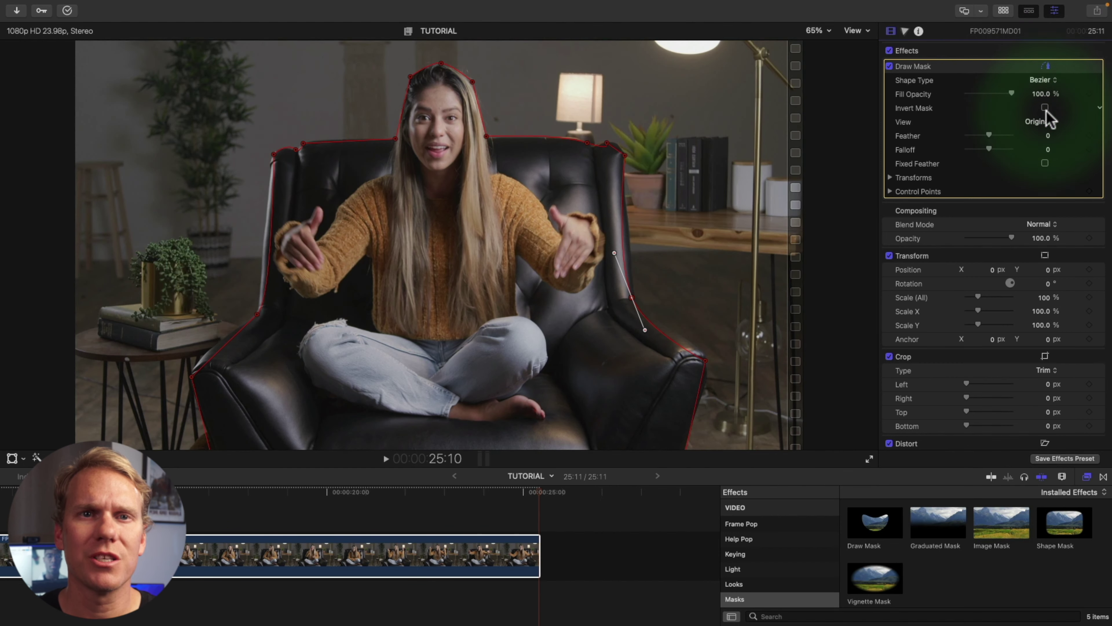
{"action": "left_click", "coordinate": [1047, 137]}
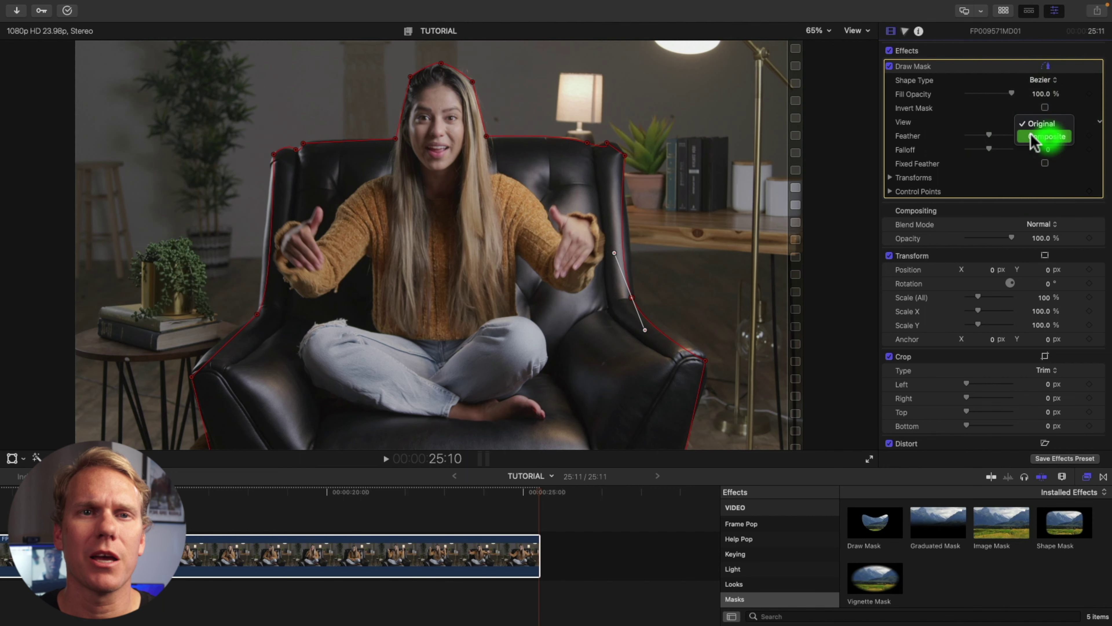
{"action": "left_click_drag", "start_coordinate": [989, 135], "coordinate": [1031, 147]}
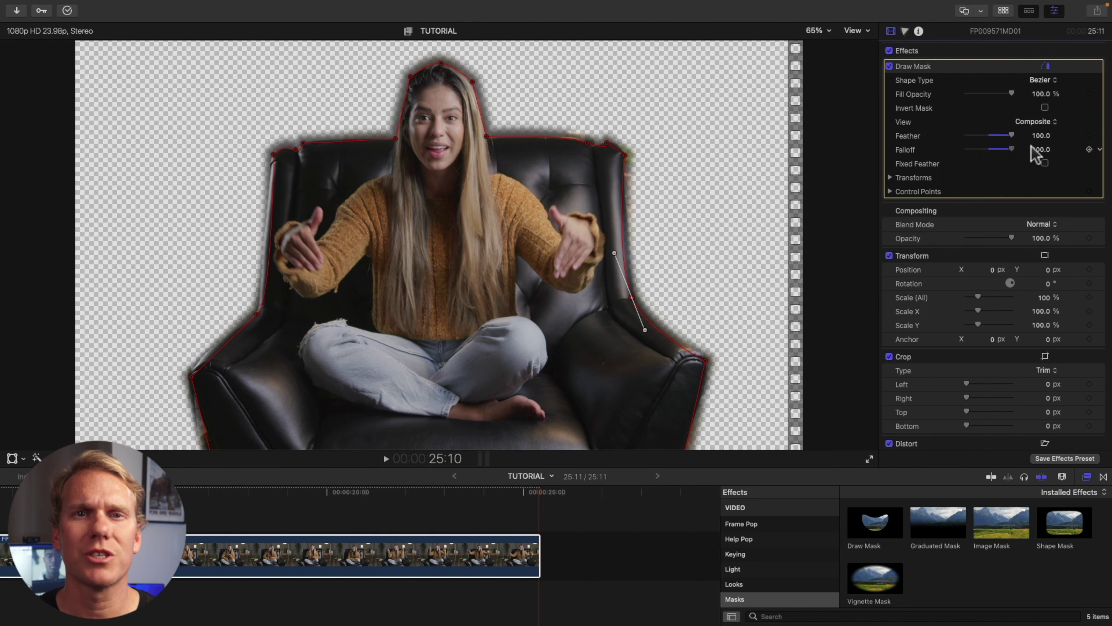
Step: Move the Draw Mask to 69.0, -49.2 px at 0° rotation and expand its Control Points
{"action": "left_click", "coordinate": [890, 178]}
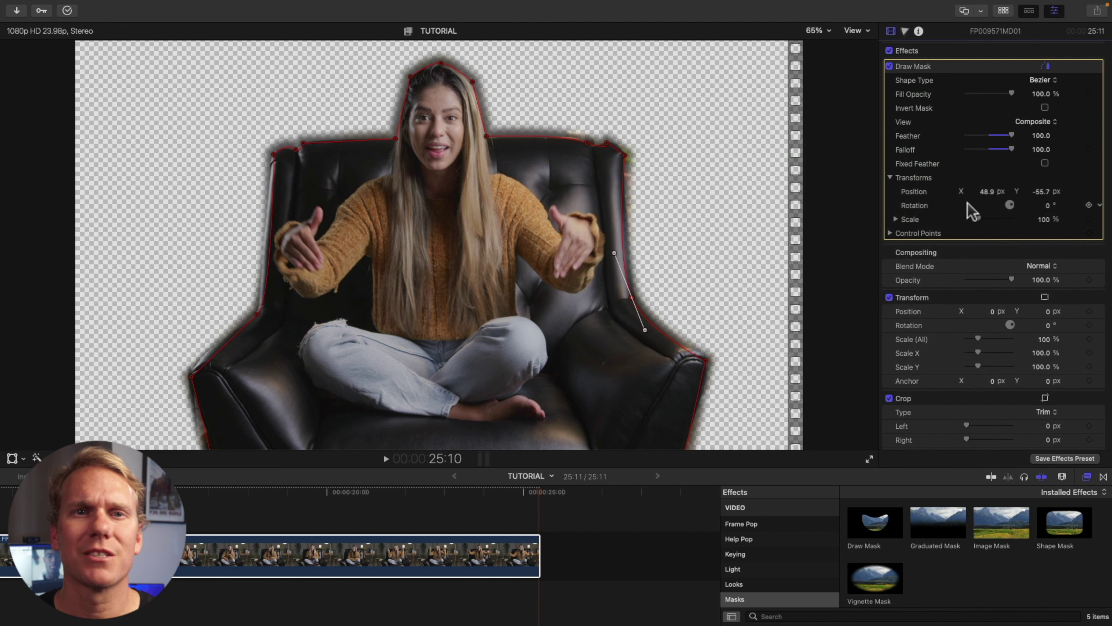
{"action": "left_click_drag", "start_coordinate": [988, 190], "coordinate": [986, 192]}
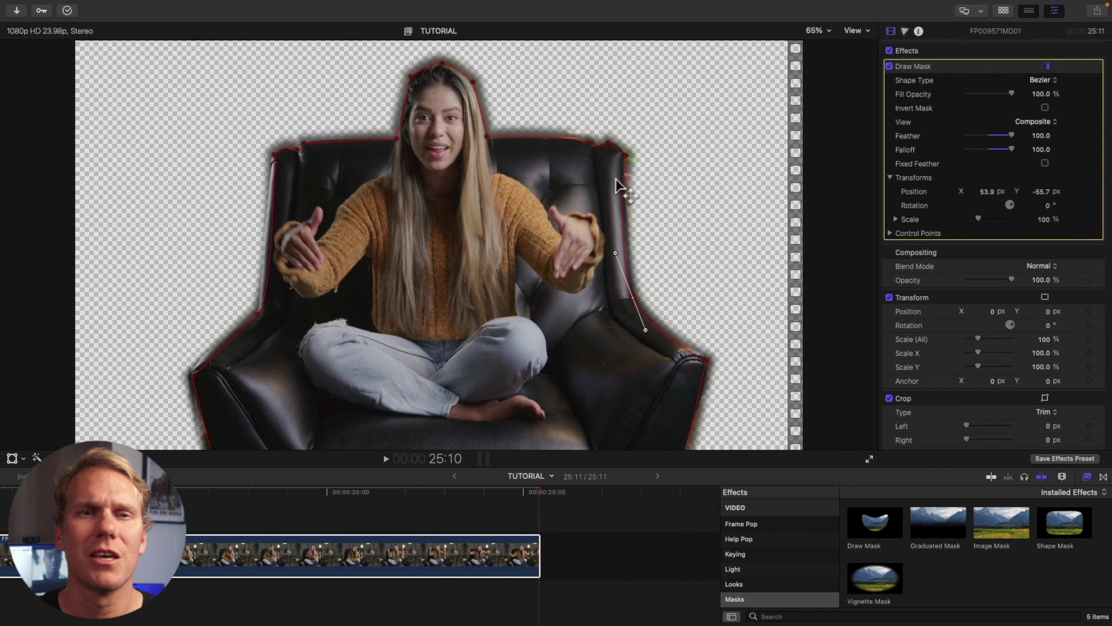
{"action": "left_click_drag", "start_coordinate": [615, 186], "coordinate": [586, 176]}
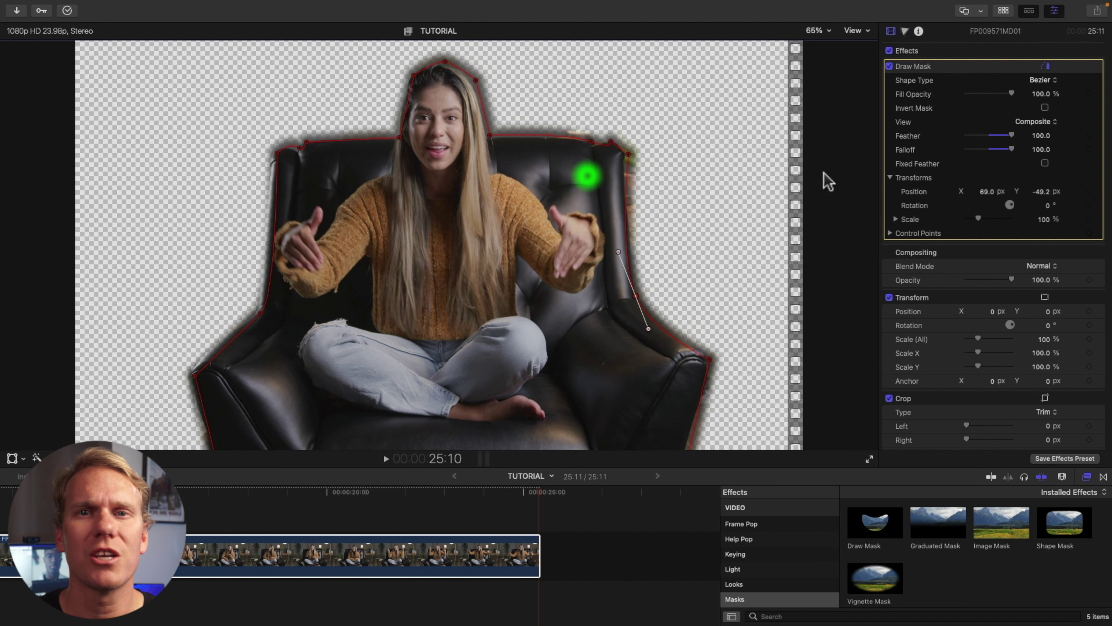
{"action": "left_click_drag", "start_coordinate": [1047, 204], "coordinate": [1047, 204]}
{"action": "key", "text": "super+z"}
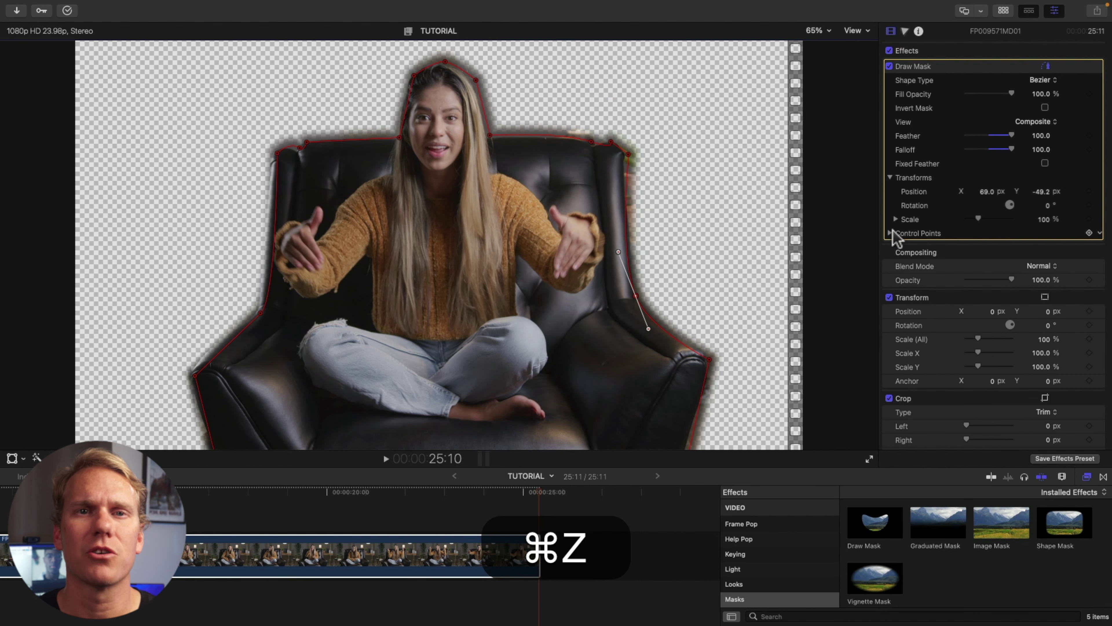
{"action": "left_click", "coordinate": [891, 233]}
{"action": "scroll", "coordinate": [1007, 254], "scroll_direction": "down", "scroll_amount": 1}
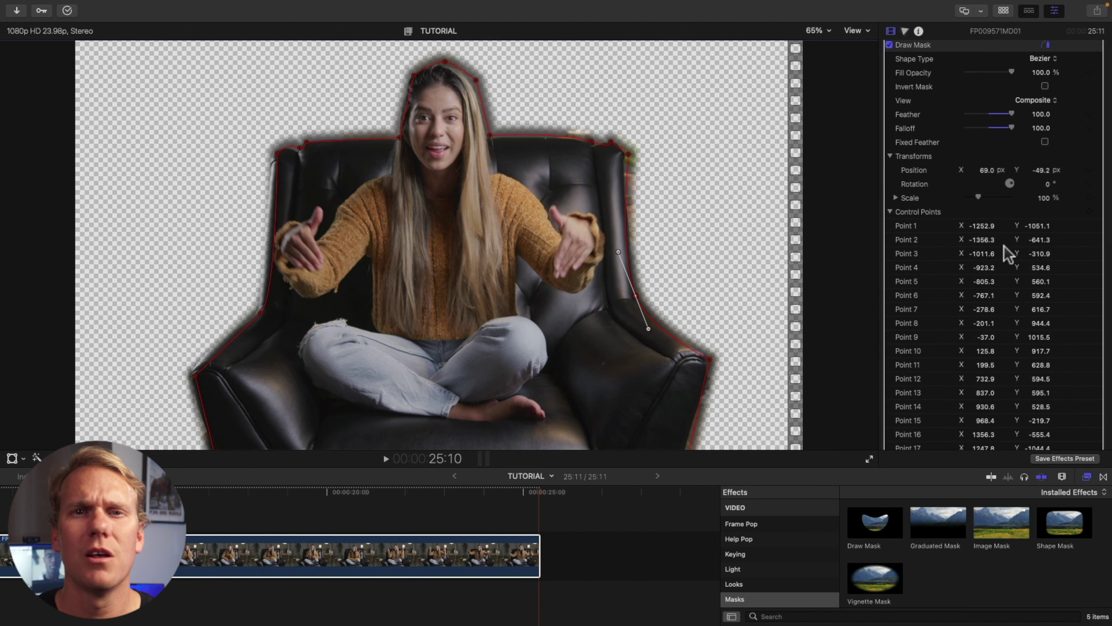
{"action": "scroll", "coordinate": [1002, 251], "scroll_direction": "up", "scroll_amount": 1}
Step: Shift the mask left to X 42.3 px and lower Feather to 28.0
{"action": "left_click", "coordinate": [890, 213]}
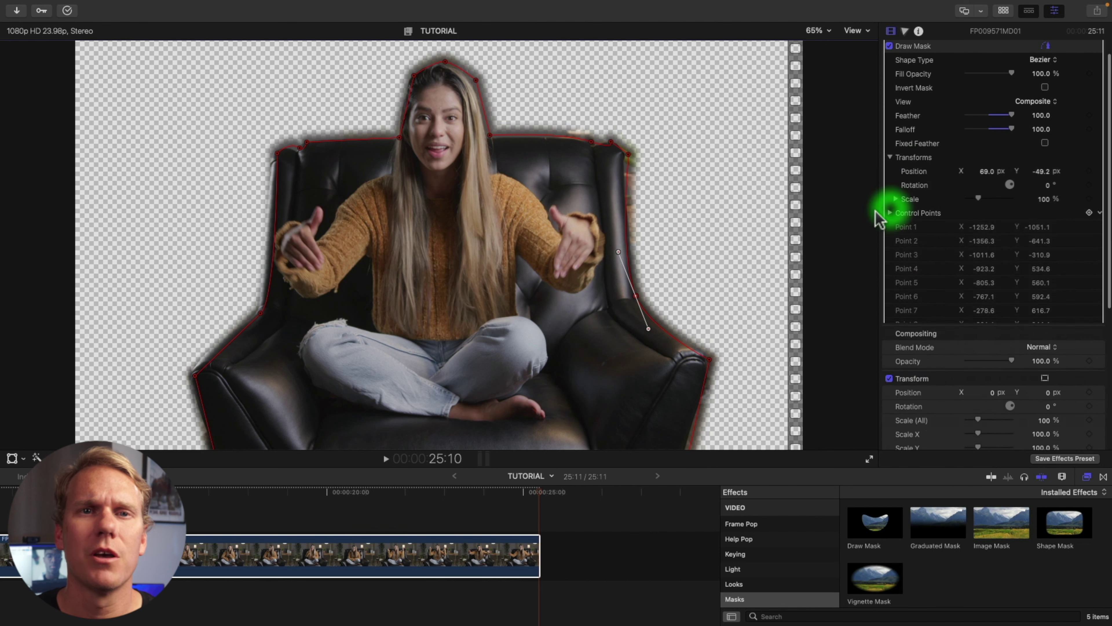
{"action": "left_click_drag", "start_coordinate": [482, 242], "coordinate": [475, 236]}
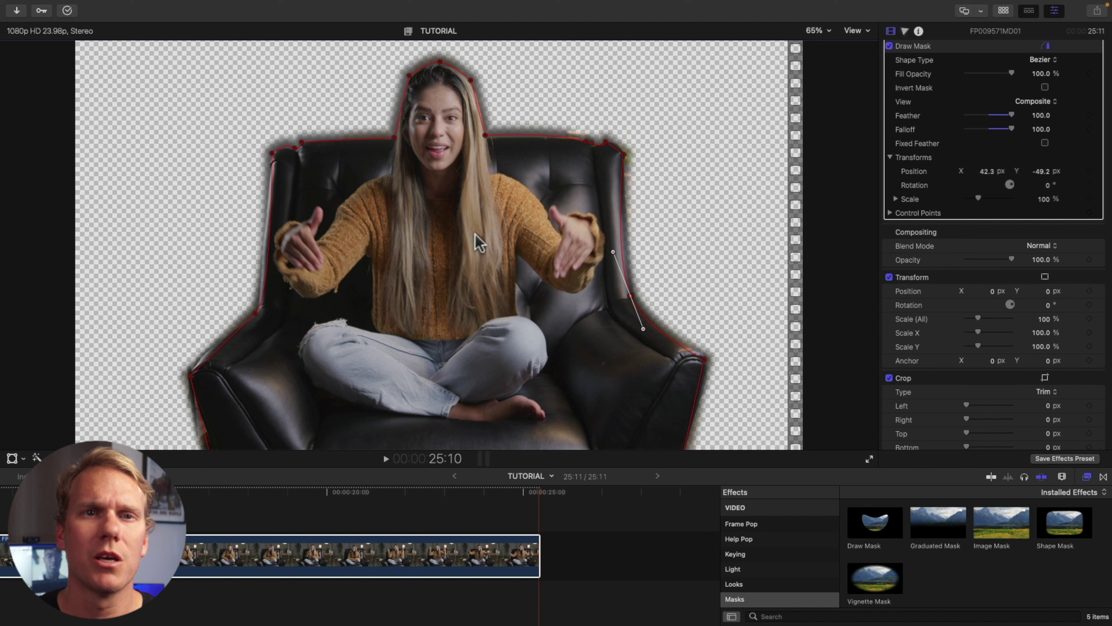
{"action": "scroll", "coordinate": [999, 156], "scroll_direction": "up", "scroll_amount": 1}
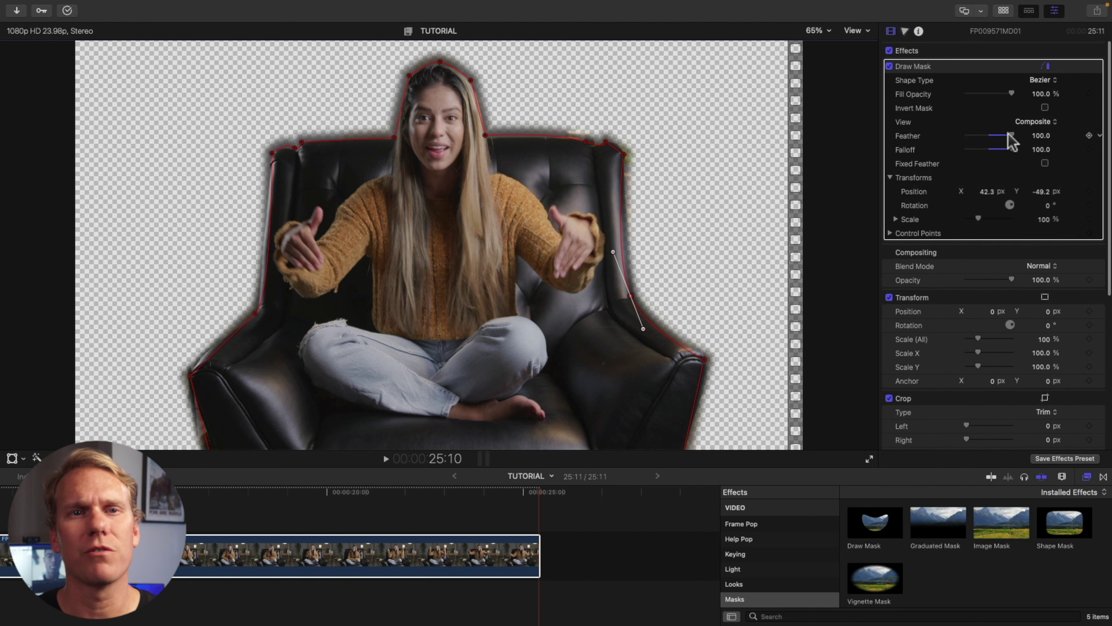
{"action": "mouse_move", "coordinate": [1008, 135]}
{"action": "left_mouse_down"}
{"action": "mouse_move", "coordinate": [980, 137]}
{"action": "mouse_move", "coordinate": [994, 135]}
{"action": "left_mouse_up"}
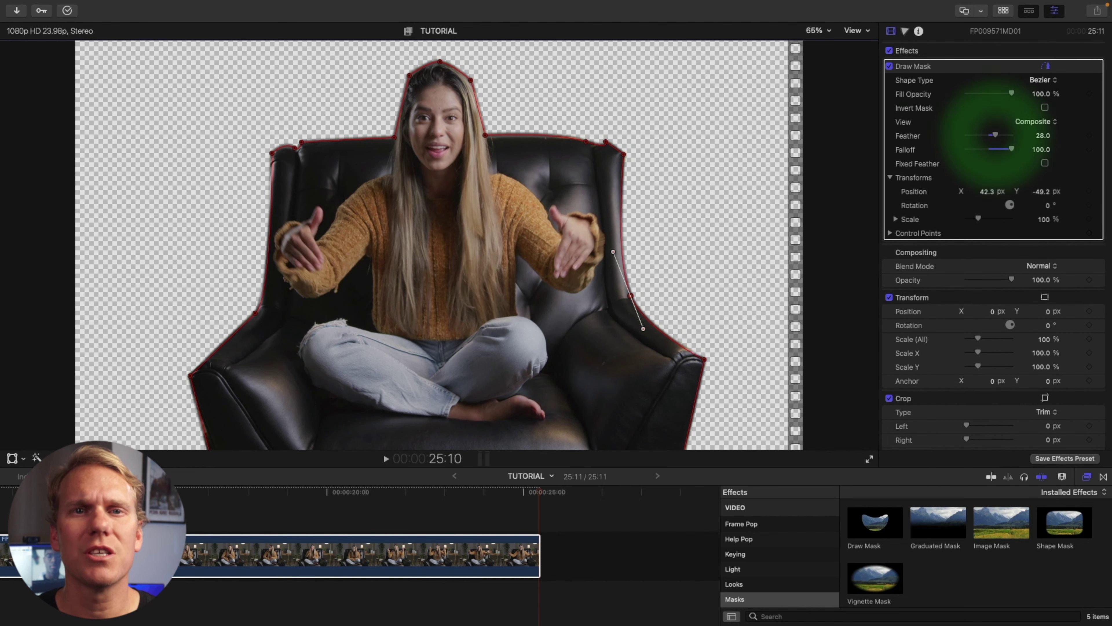
Step: Fit the whole clip in the timeline and scrub through it to check the mask
{"action": "left_click", "coordinate": [226, 500]}
{"action": "key", "text": "shift+z"}
{"action": "left_click", "coordinate": [223, 491]}
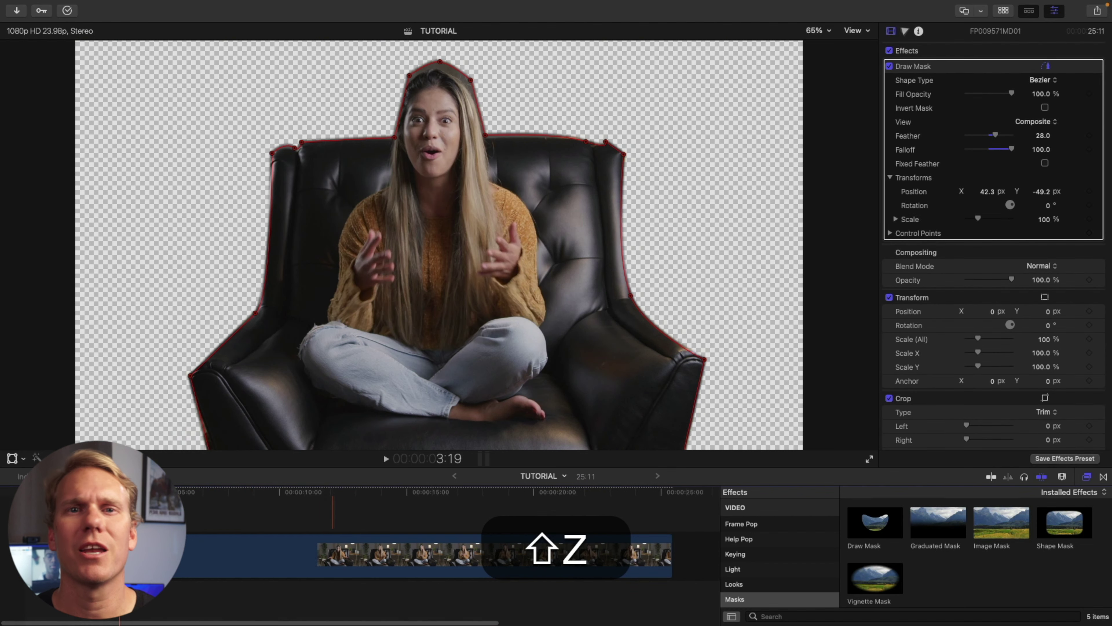
{"action": "left_click_drag", "start_coordinate": [226, 490], "coordinate": [297, 491]}
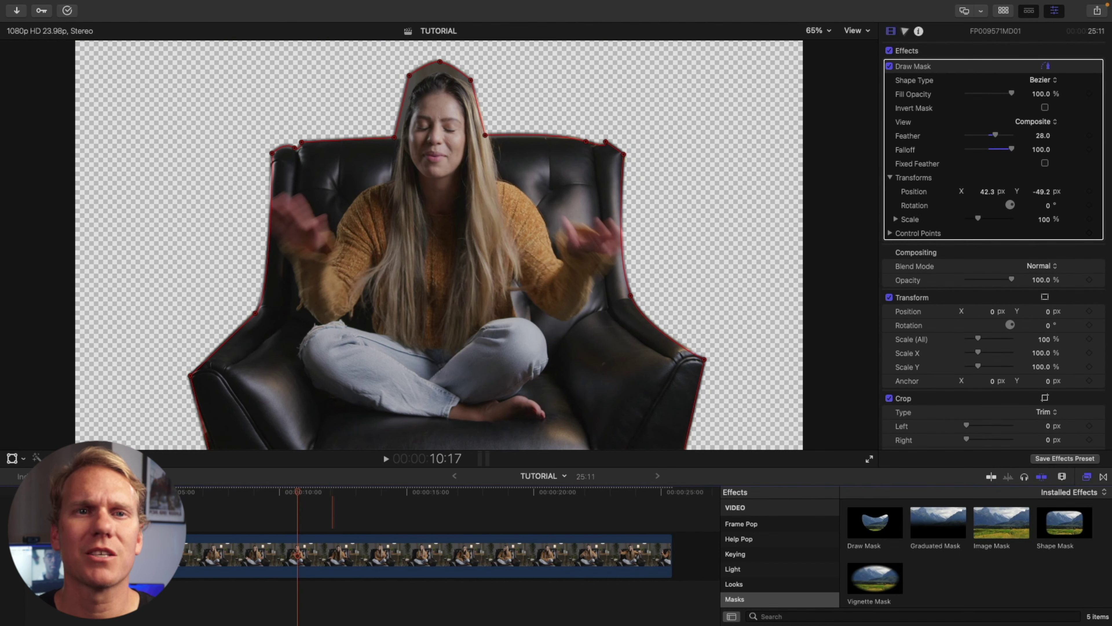
{"action": "key", "text": "super+Tab"}
{"action": "key", "text": "super+Tab"}
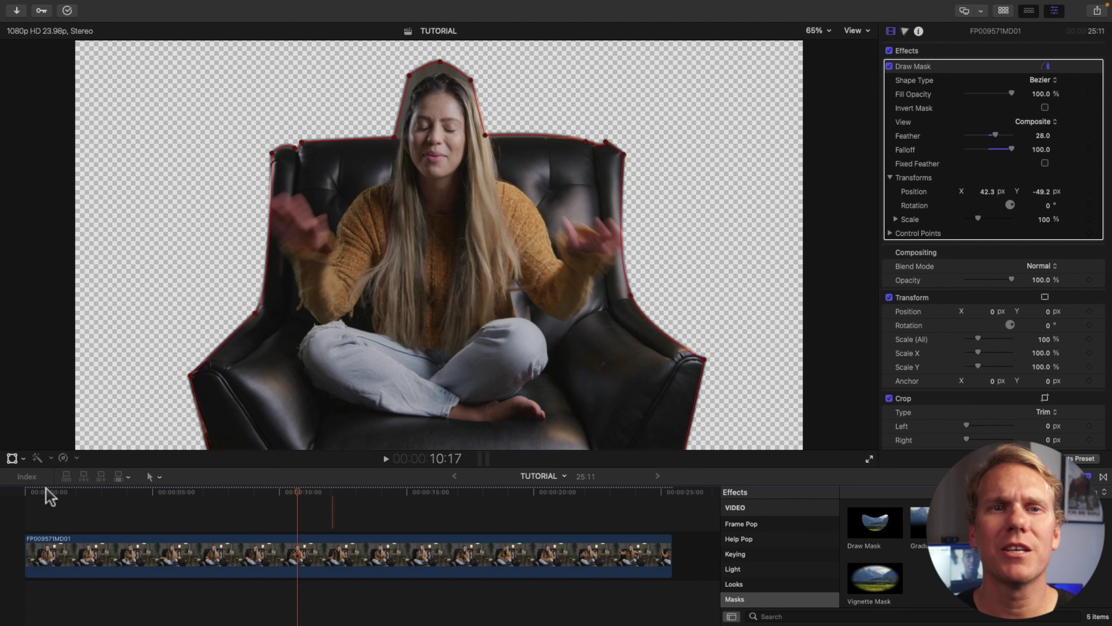
Step: Add a keyframe to the Draw Mask's control points at the clip's first frame
{"action": "key", "text": "Home"}
{"action": "left_click", "coordinate": [1092, 235]}
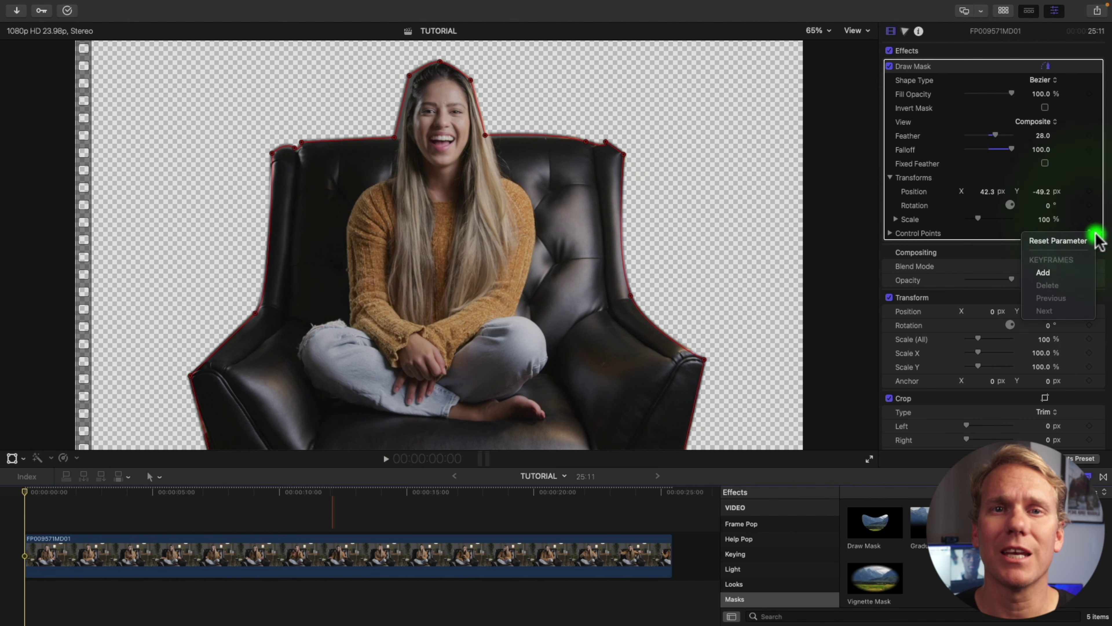
{"action": "left_click", "coordinate": [1063, 273]}
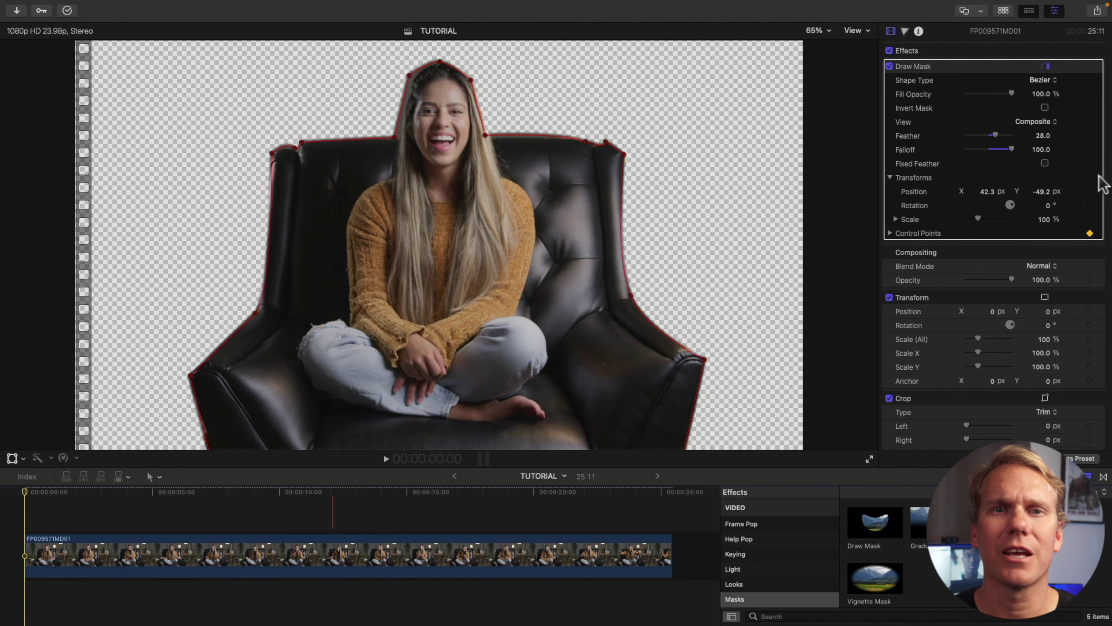
Step: Ten frames in, adjust the mask points around the top of her head
{"action": "left_click", "coordinate": [25, 499]}
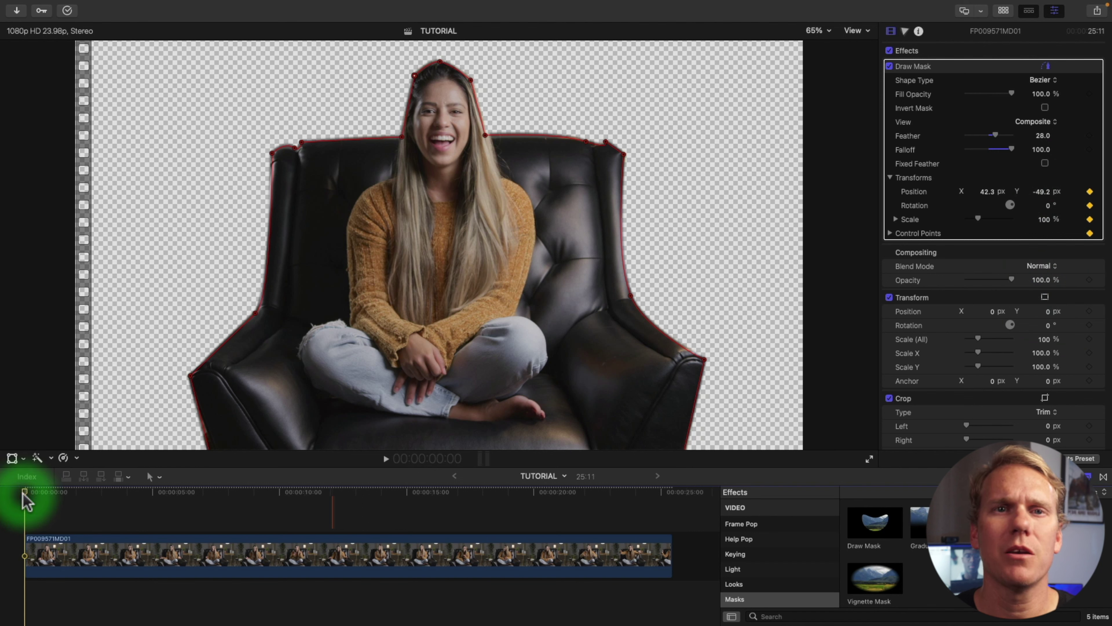
{"action": "key", "text": "shift+Right"}
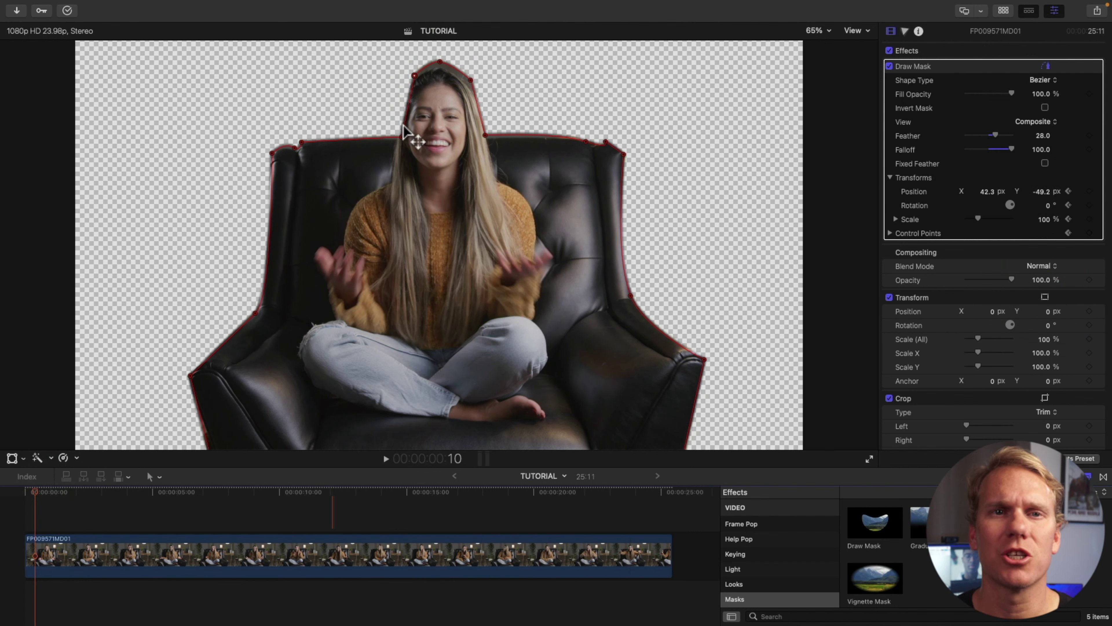
{"action": "left_click", "coordinate": [401, 137]}
{"action": "left_click_drag", "start_coordinate": [400, 138], "coordinate": [394, 136]}
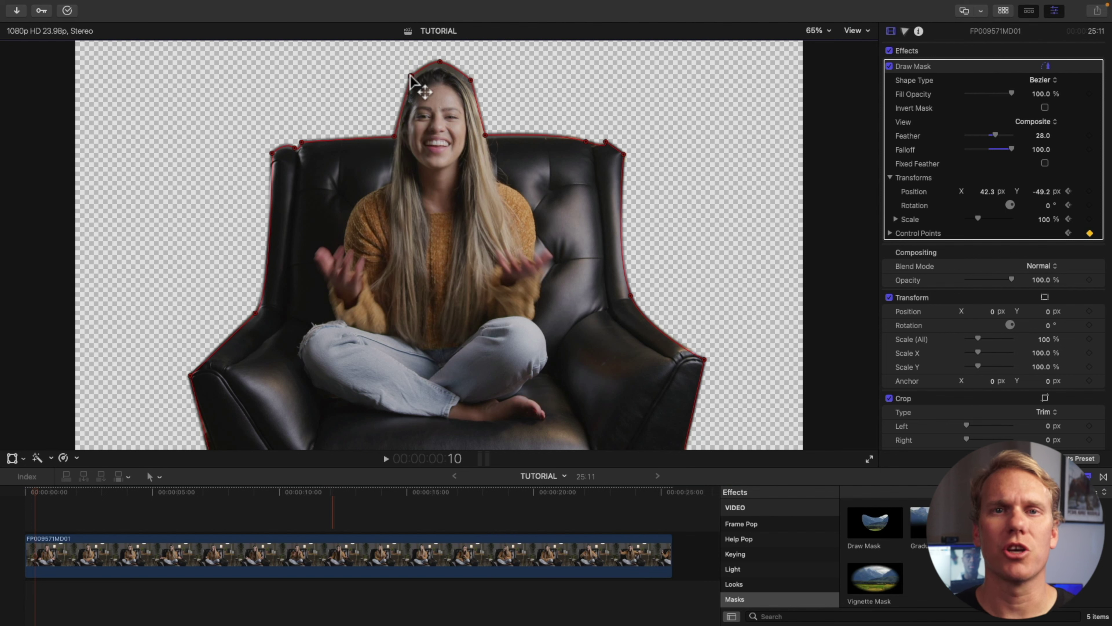
{"action": "left_click", "coordinate": [439, 62]}
{"action": "left_click", "coordinate": [470, 79]}
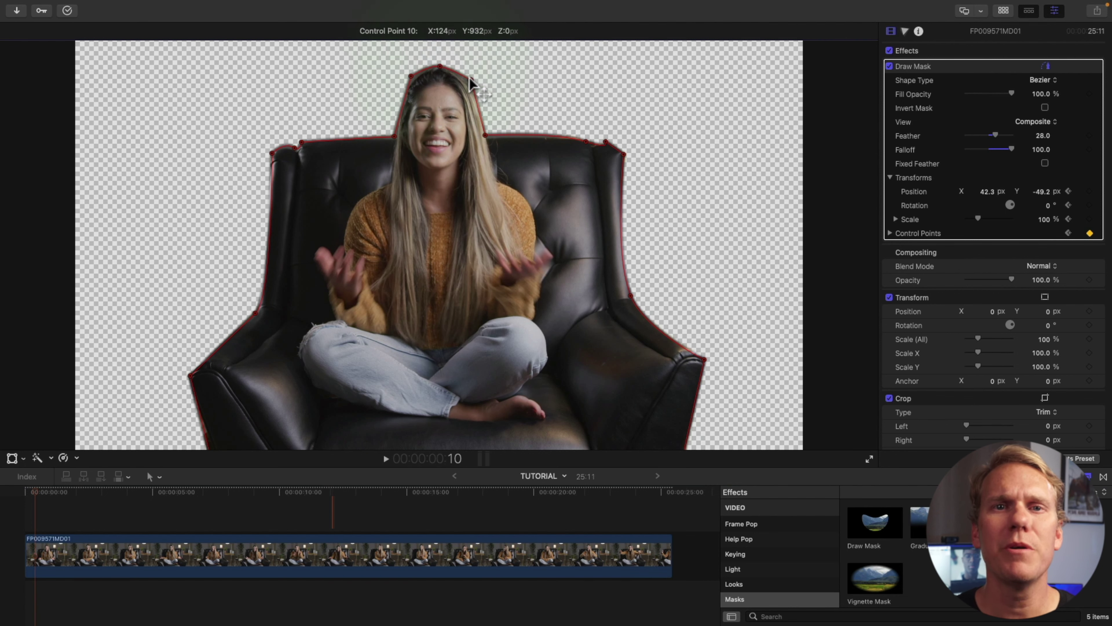
{"action": "key", "text": "shift+Right"}
{"action": "key", "text": "shift+Right"}
{"action": "key", "text": "shift+Right"}
{"action": "key", "text": "shift+Right"}
{"action": "key", "text": "shift+Right"}
{"action": "key", "text": "shift+Right"}
{"action": "key", "text": "shift+Right"}
{"action": "key", "text": "shift+Right"}
{"action": "key", "text": "shift+Right"}
{"action": "key", "text": "shift+Right"}
{"action": "key", "text": "shift+Right"}
{"action": "key", "text": "shift+Right"}
{"action": "key", "text": "shift+Right"}
{"action": "key", "text": "shift+Right"}
{"action": "key", "text": "shift+Right"}
{"action": "key", "text": "shift+Right"}
{"action": "key", "text": "shift+Right"}
{"action": "key", "text": "shift+Right"}
{"action": "key", "text": "shift+Right"}
{"action": "key", "text": "shift+Right"}
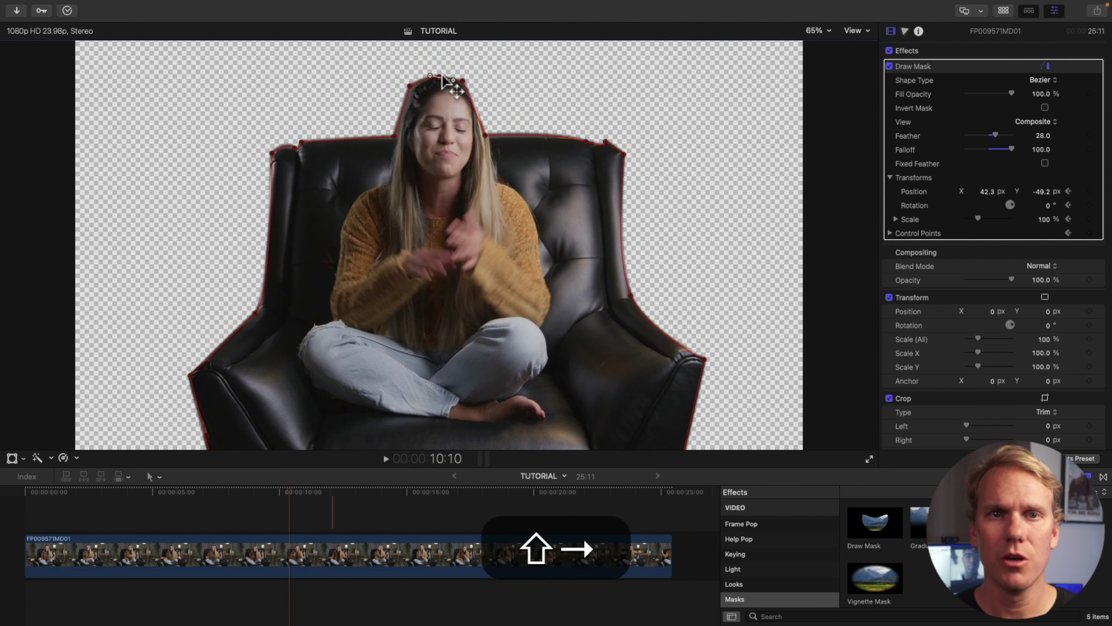
{"action": "key", "text": "shift+Right"}
{"action": "key", "text": "shift+Right"}
{"action": "key", "text": "shift+Right"}
{"action": "key", "text": "shift+Right"}
{"action": "key", "text": "shift+Right"}
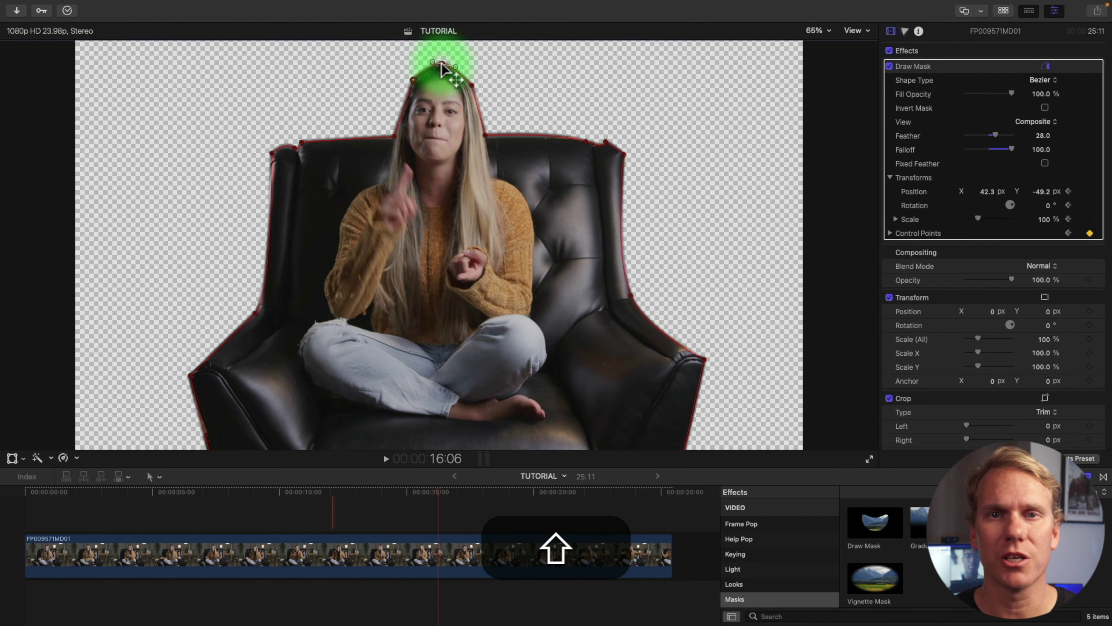
{"action": "key", "text": "shift+Right"}
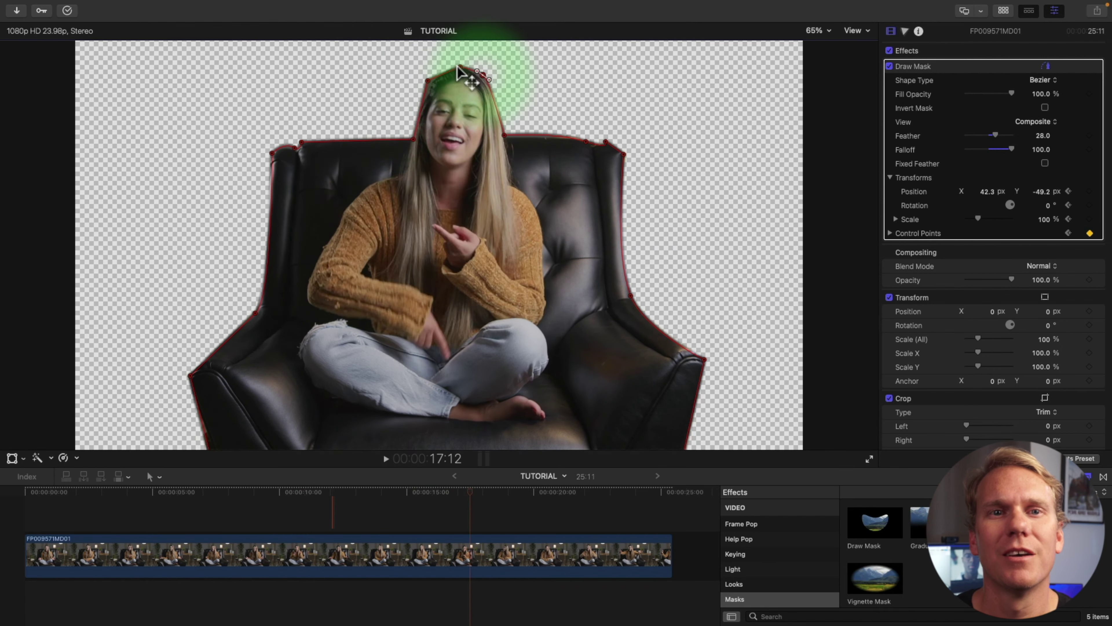
{"action": "key", "text": "shift+Right"}
Step: Around 8 seconds in, pull the top mask point up over her head
{"action": "left_click", "coordinate": [208, 491]}
{"action": "key", "text": "shift+Right"}
{"action": "key", "text": "shift+Right"}
{"action": "key", "text": "Right"}
{"action": "key", "text": "Right"}
{"action": "key", "text": "Right"}
{"action": "key", "text": "Right"}
{"action": "key", "text": "Right"}
{"action": "key", "text": "Right"}
{"action": "key", "text": "Right"}
{"action": "key", "text": "Right"}
{"action": "key", "text": "Right"}
{"action": "key", "text": "Right"}
{"action": "key", "text": "Right"}
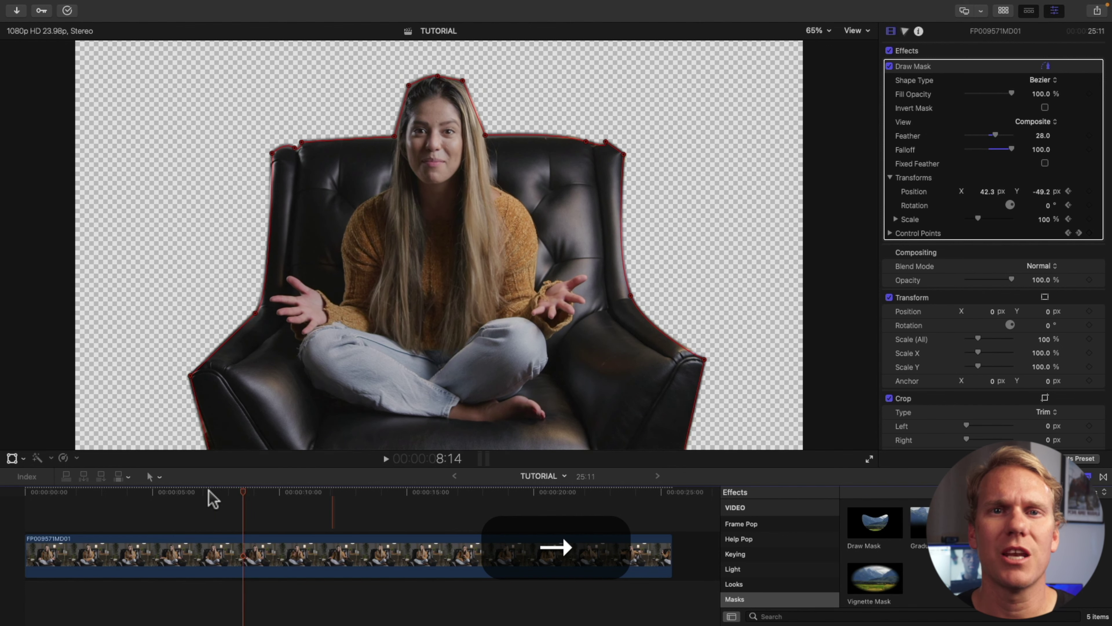
{"action": "key", "text": "Right"}
{"action": "key", "text": "Right"}
{"action": "key", "text": "Right"}
{"action": "key", "text": "Right"}
{"action": "key", "text": "Right"}
{"action": "key", "text": "Right"}
{"action": "key", "text": "Right"}
{"action": "left_click_drag", "start_coordinate": [412, 89], "coordinate": [467, 87]}
{"action": "key", "text": "Right"}
{"action": "key", "text": "Right"}
{"action": "key", "text": "Right"}
{"action": "key", "text": "Right"}
{"action": "key", "text": "Right"}
{"action": "key", "text": "Right"}
{"action": "key", "text": "Right"}
{"action": "key", "text": "Right"}
{"action": "key", "text": "Right"}
{"action": "key", "text": "Right"}
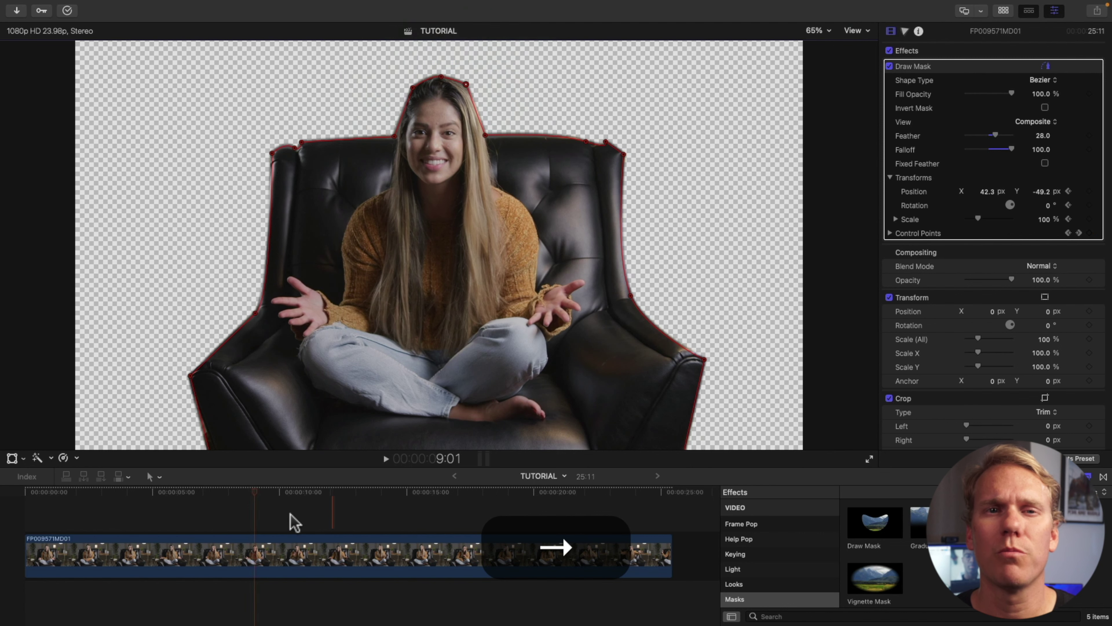
{"action": "key", "text": "Right"}
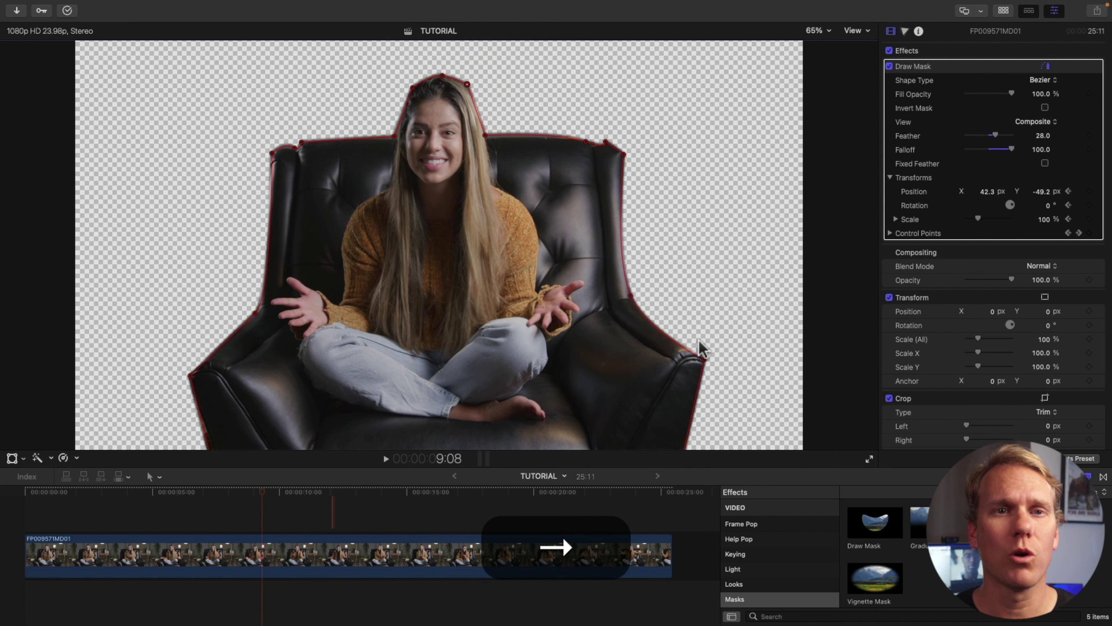